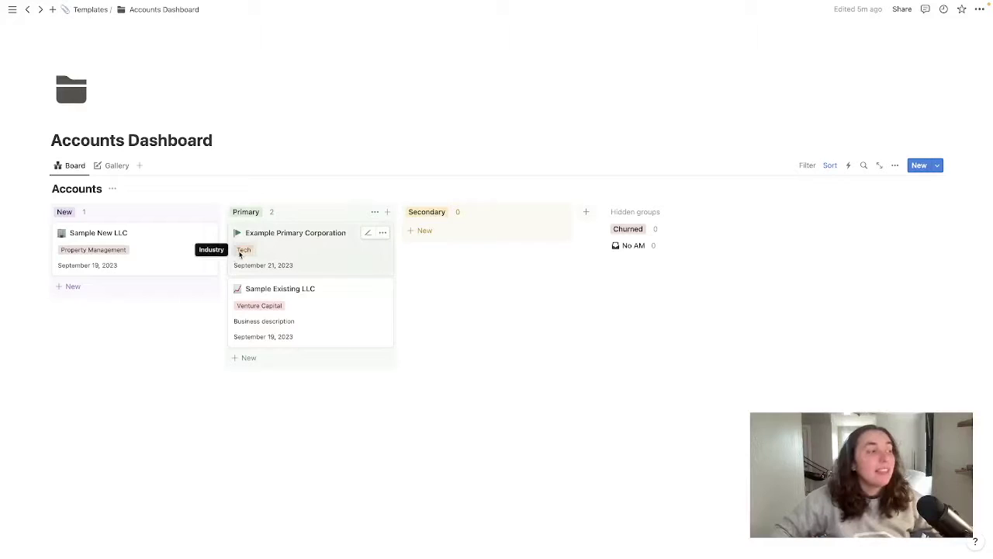
Check the board's Last Contact descending sort, then open the Sample Existing LLC account page
scroll(241, 260, right, 1)
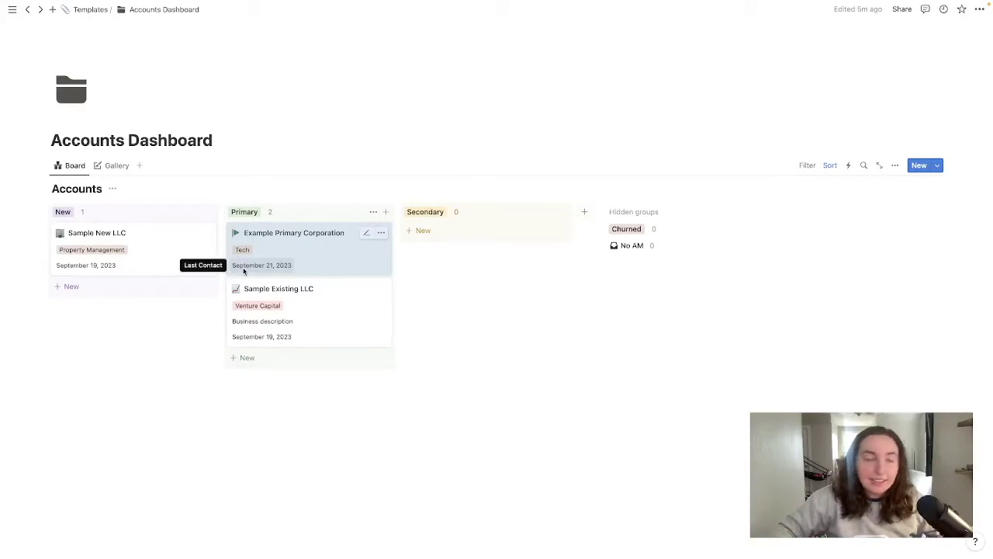
click(828, 168)
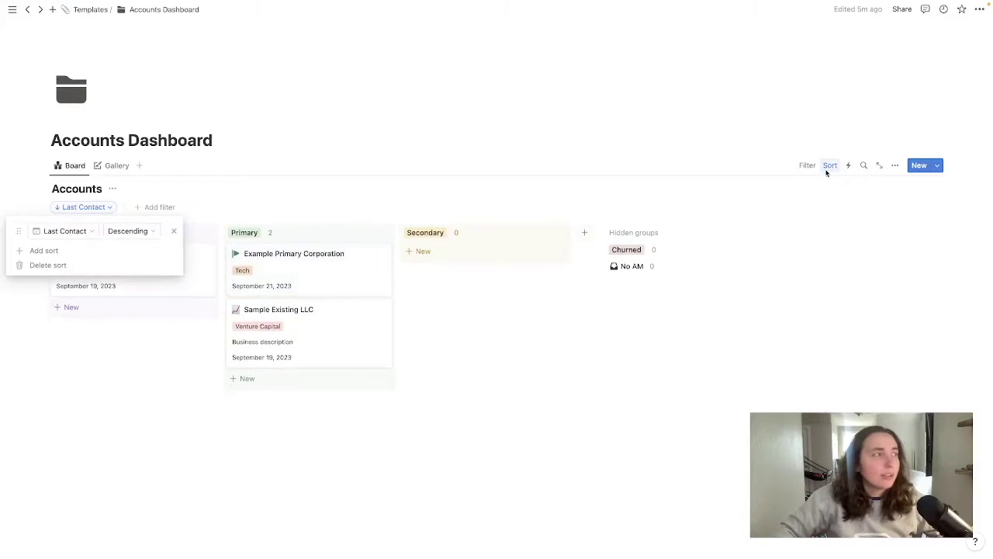
click(448, 386)
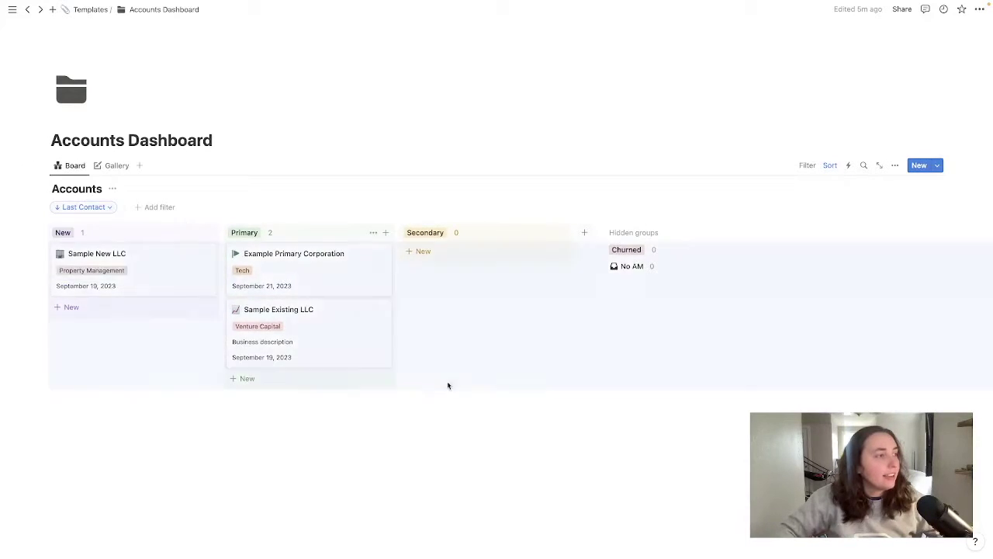
click(448, 385)
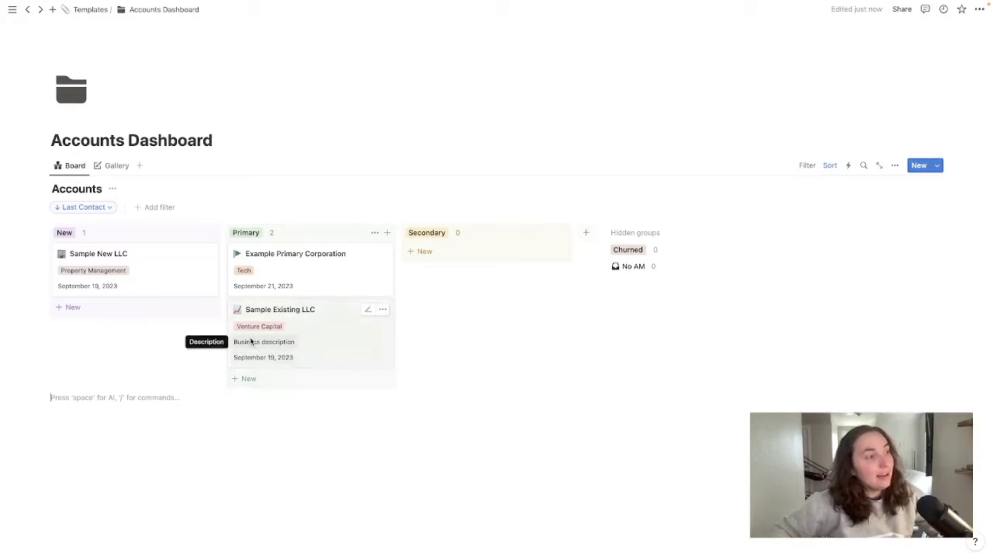
click(308, 315)
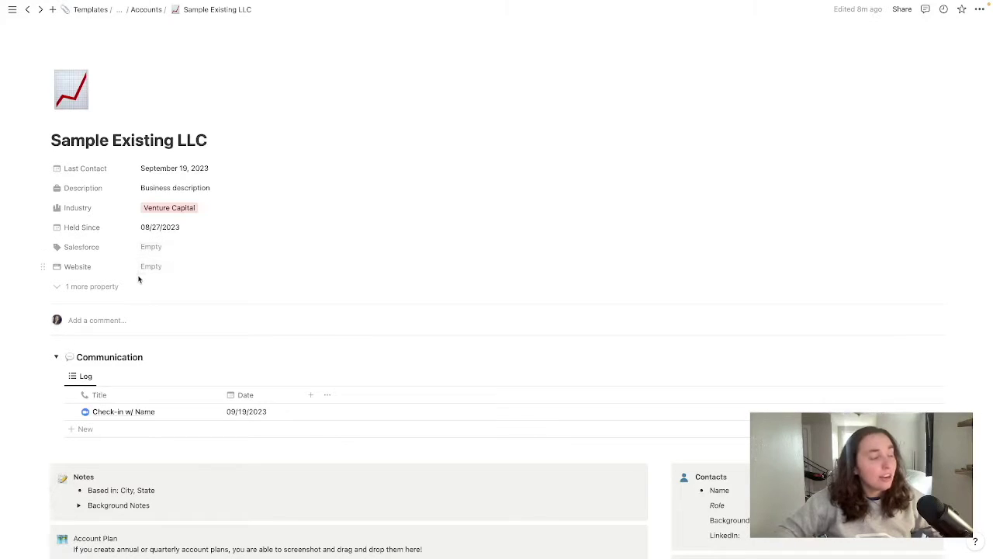
Collapse and re-expand the Communication section, then list the Customer Communication templates
scroll(117, 289, down, 5)
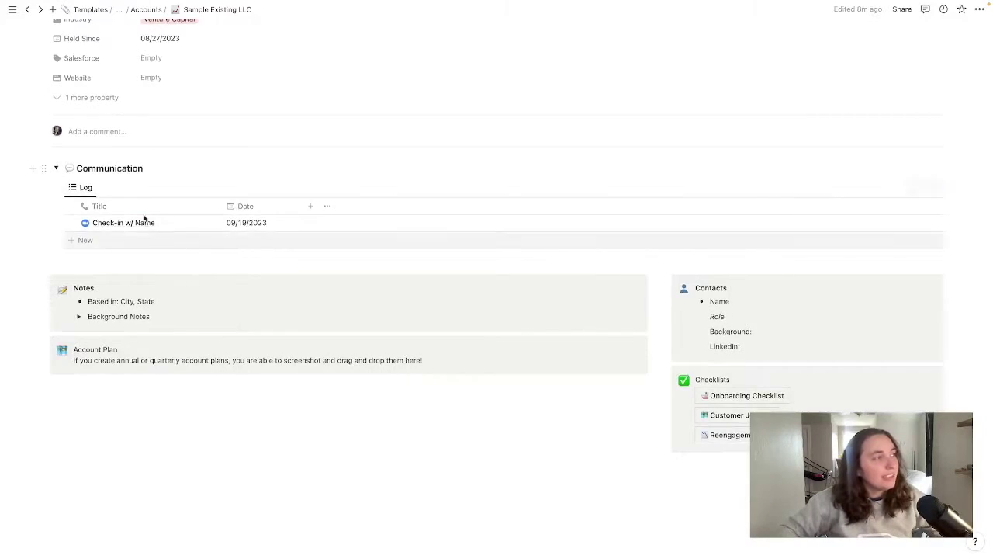
click(56, 169)
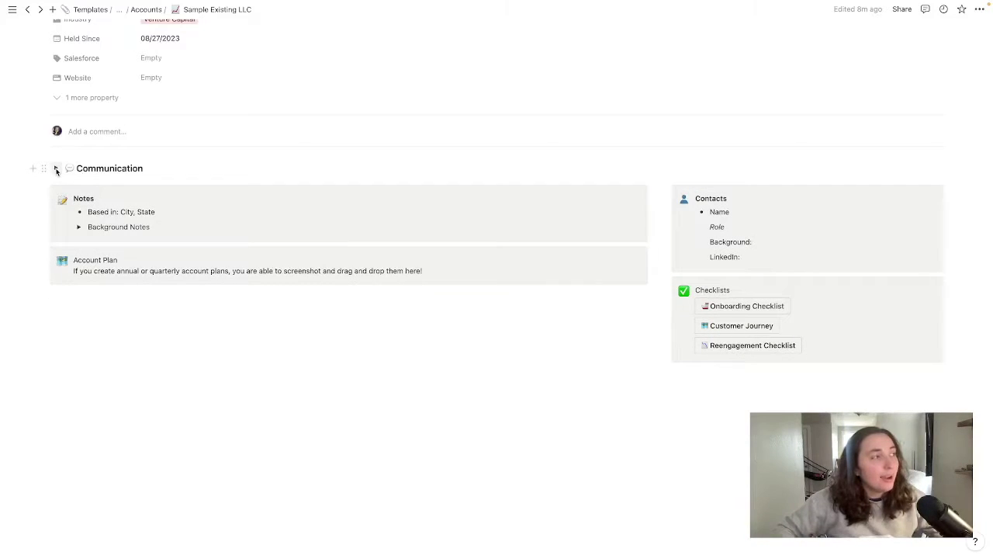
click(56, 170)
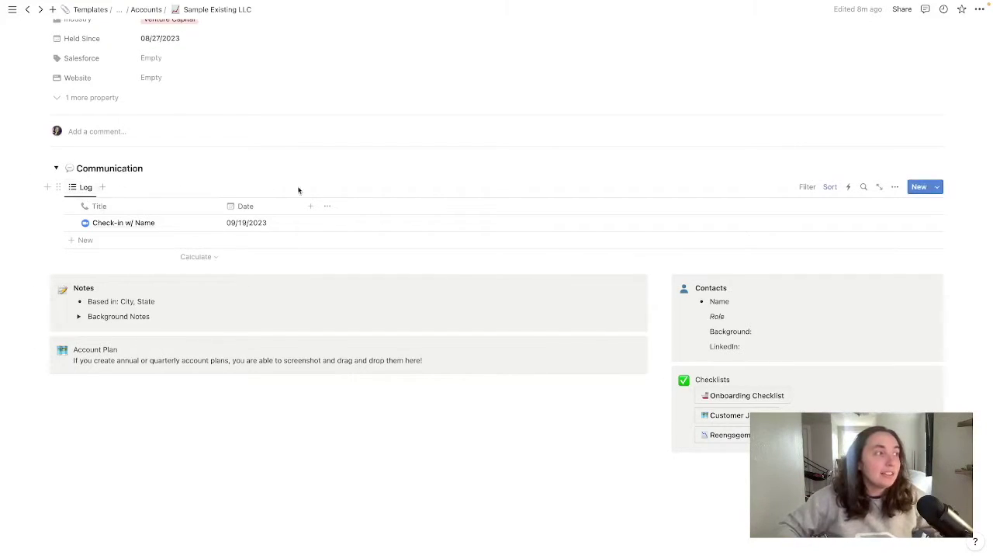
click(938, 188)
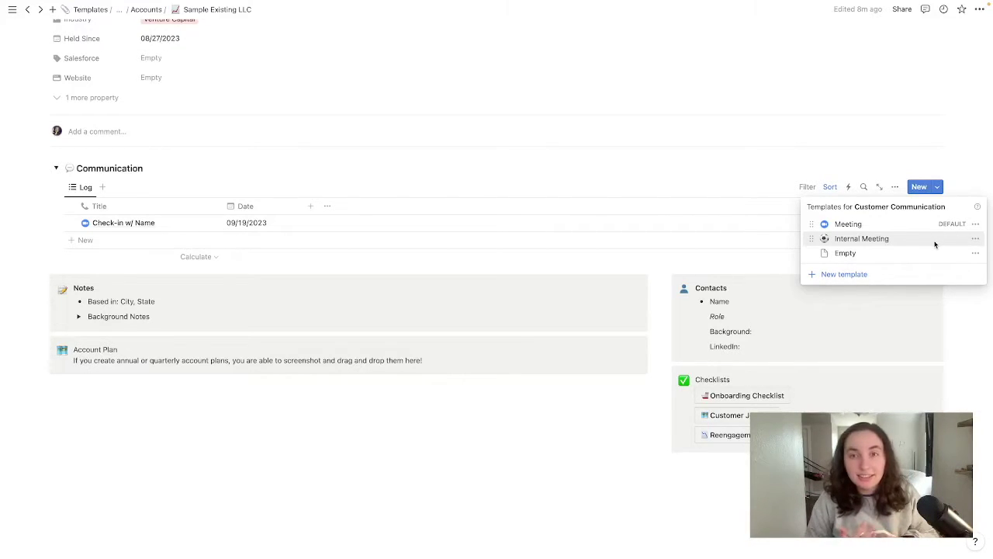
Preview the Check-in w/ Name log entry, then close the preview
key(Escape)
click(193, 222)
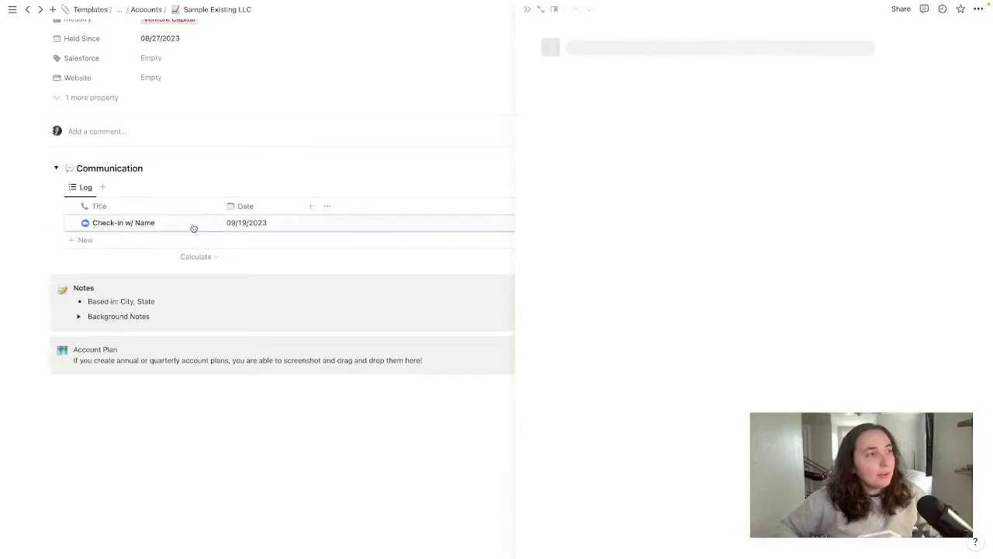
click(40, 261)
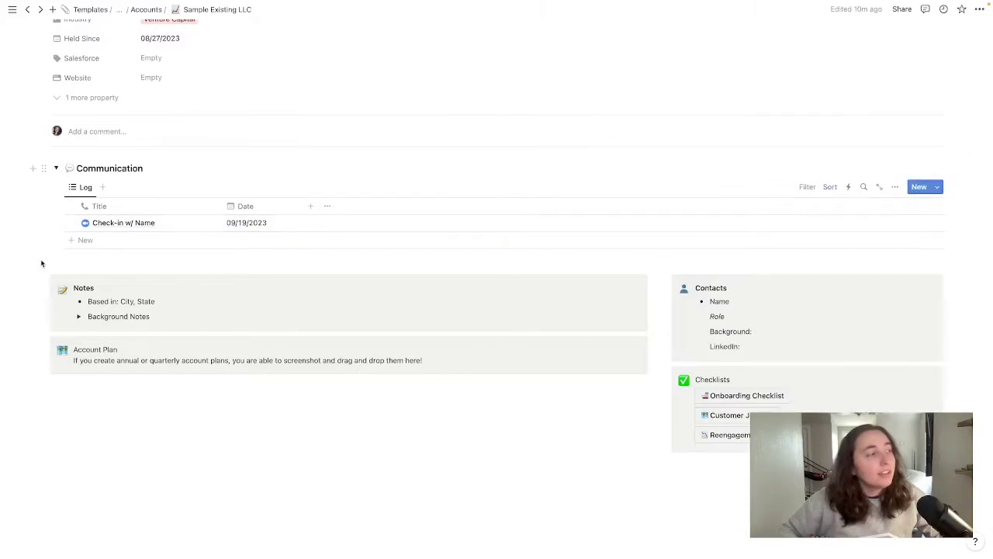
Add a Communication log entry 'ABR w/ Person' dated October 6, 2023 and open it alongside
click(80, 241)
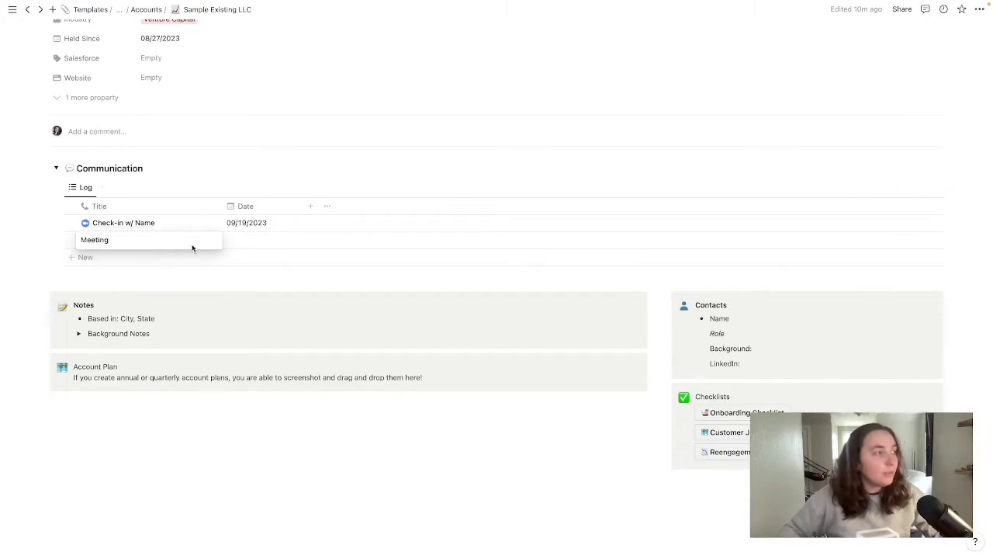
key(ctrl+a)
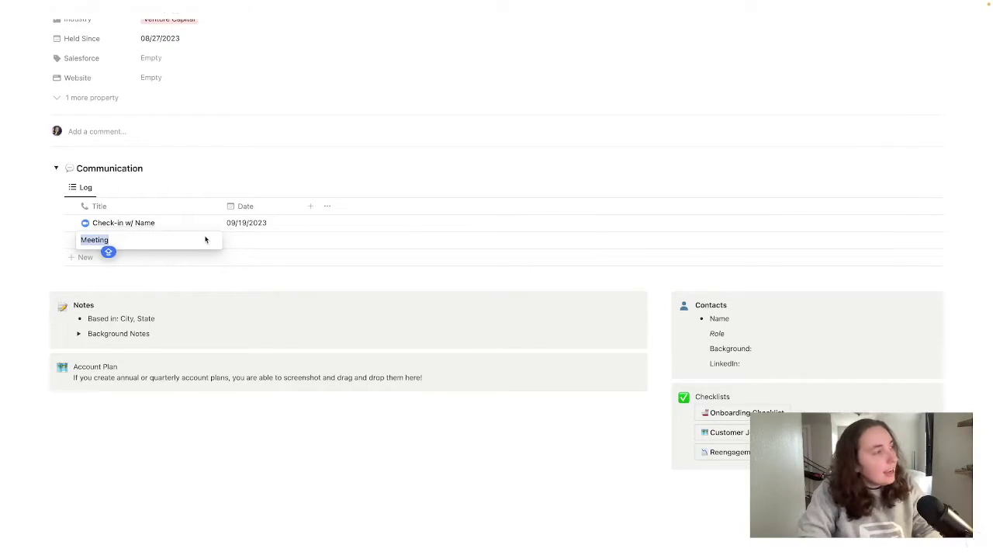
text(ABR)
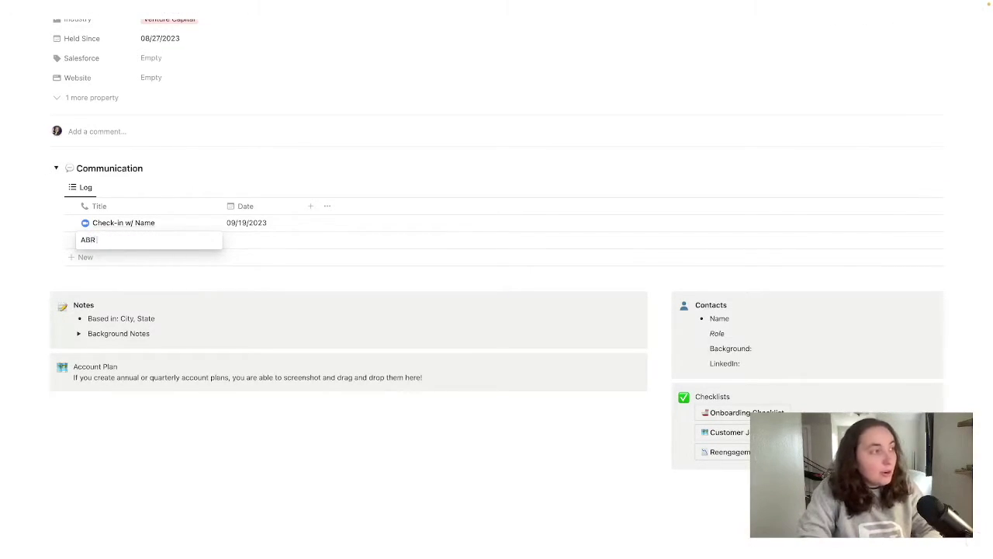
text( w/)
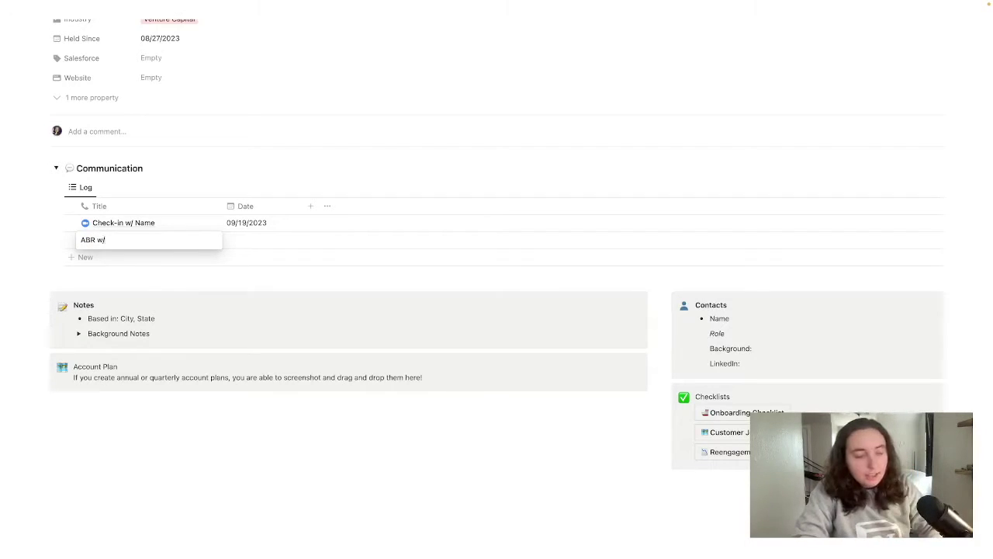
text( Person)
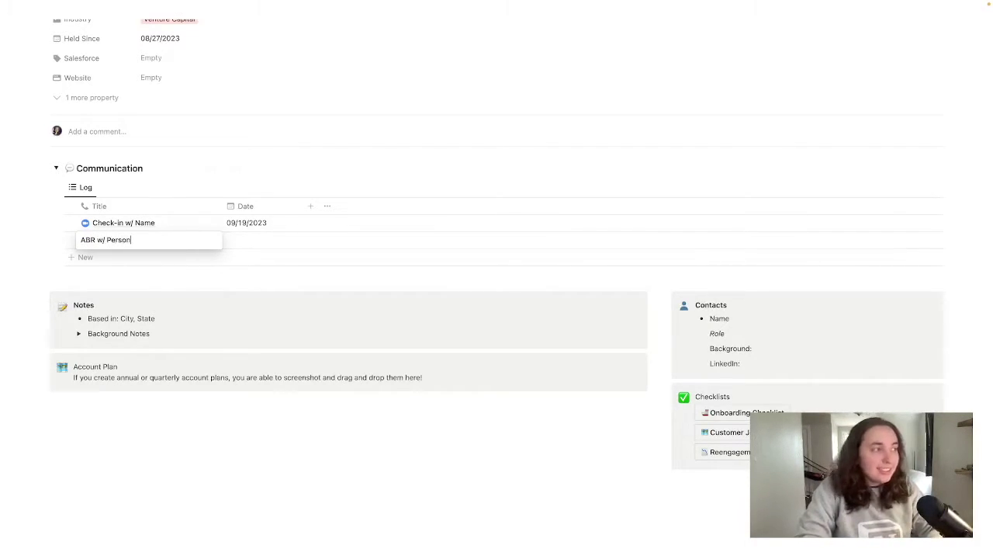
key(Return)
click(253, 242)
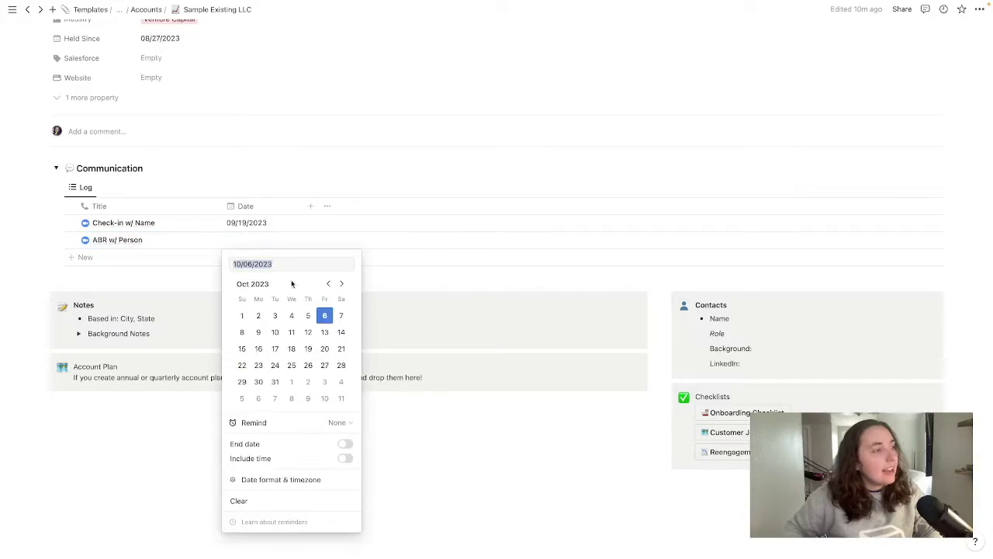
click(321, 316)
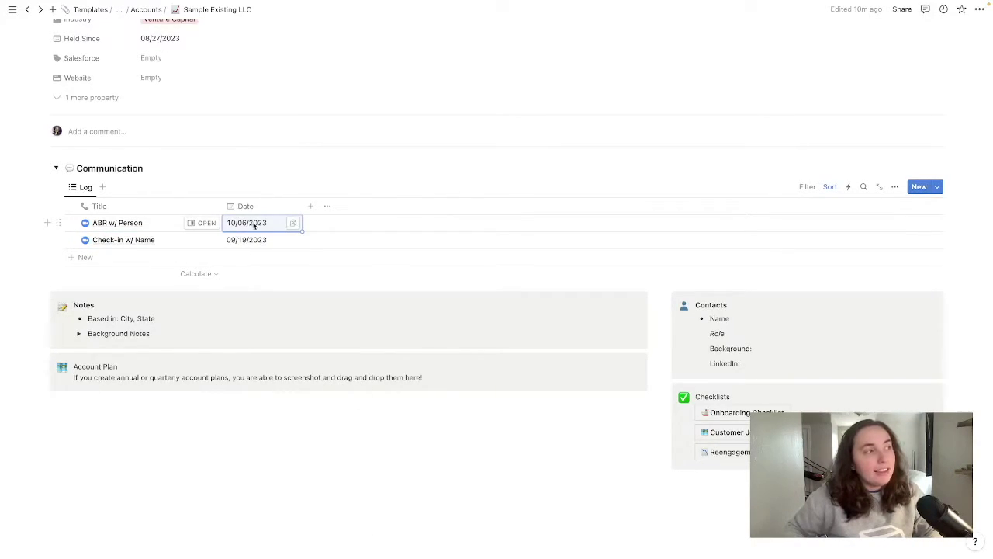
click(198, 225)
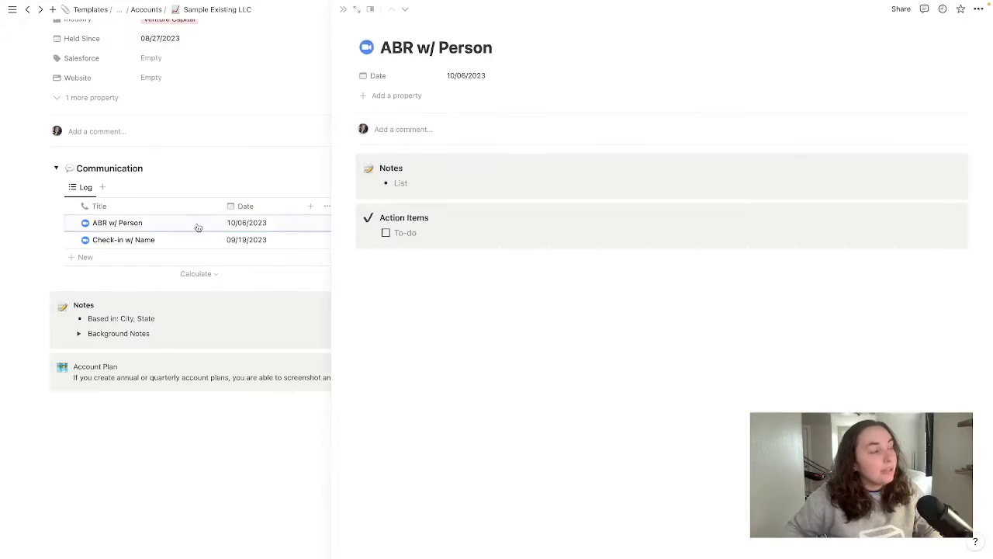
Write ABR w/ Person notes and to-dos about discussing upsells and emailing about Product
click(416, 184)
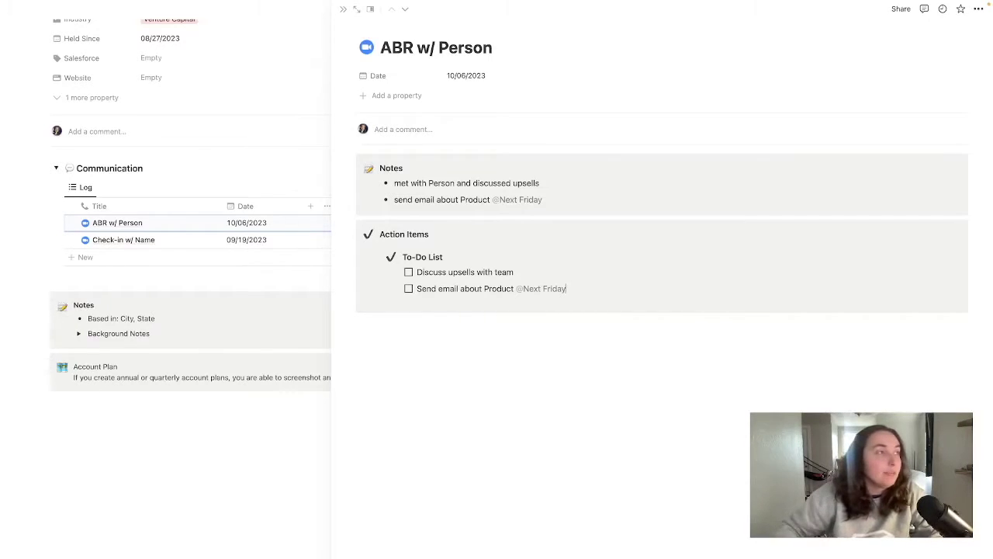
click(329, 198)
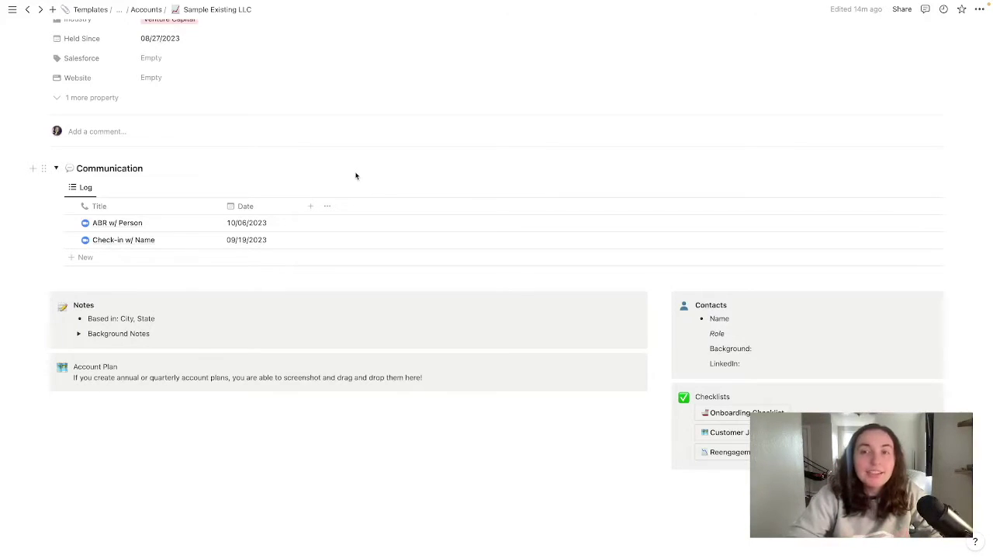
Add a 'Meeting' log entry dated October 7, 2023
click(122, 258)
text(Meeting)
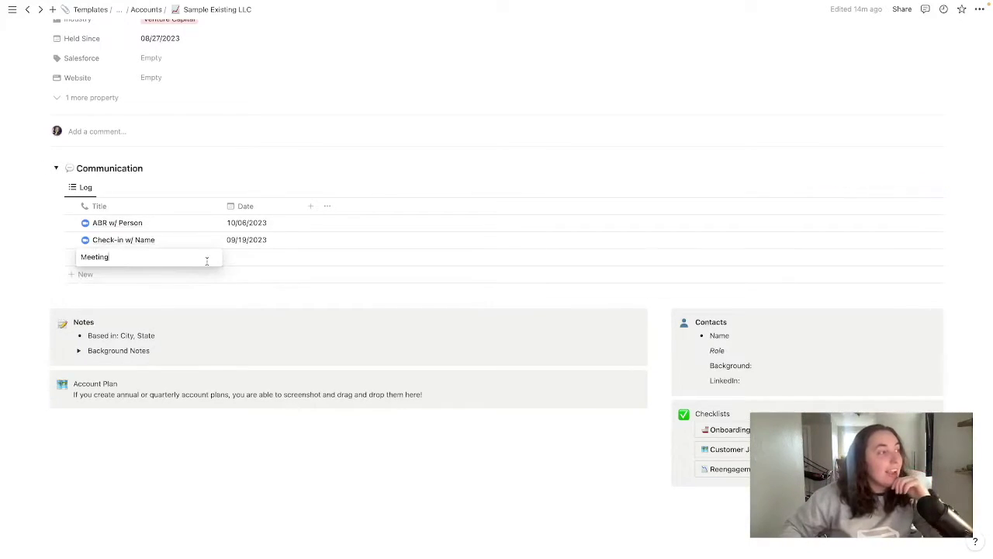
key(Return)
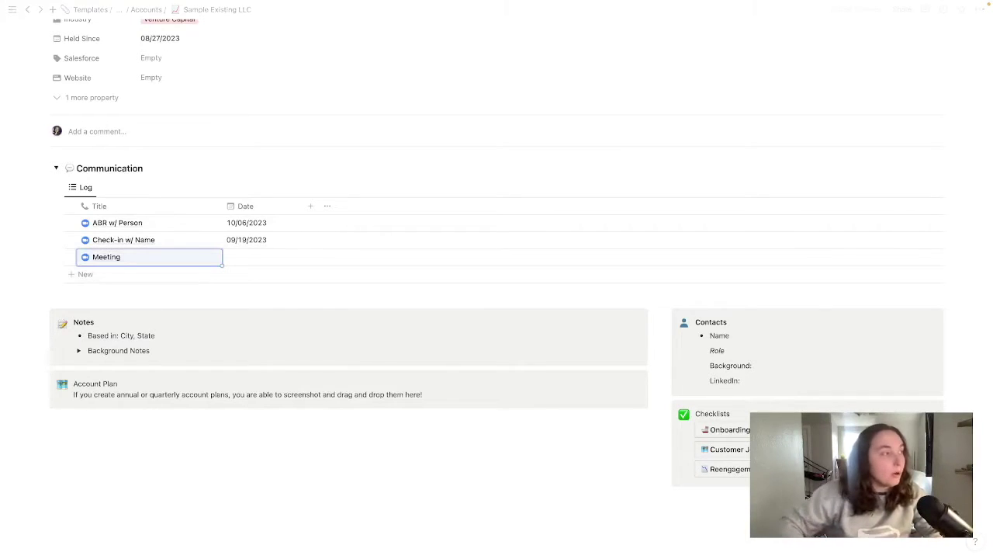
click(295, 257)
click(341, 332)
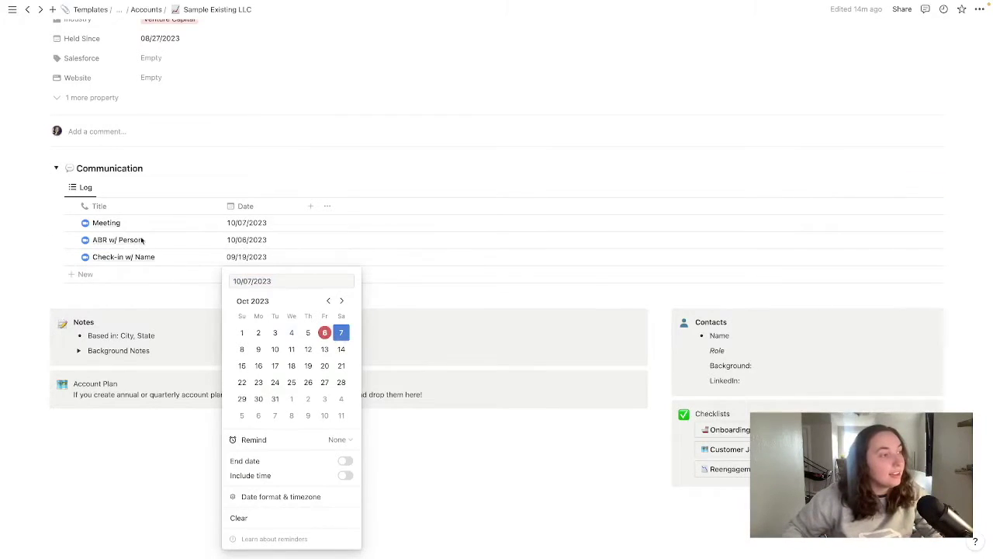
key(Escape)
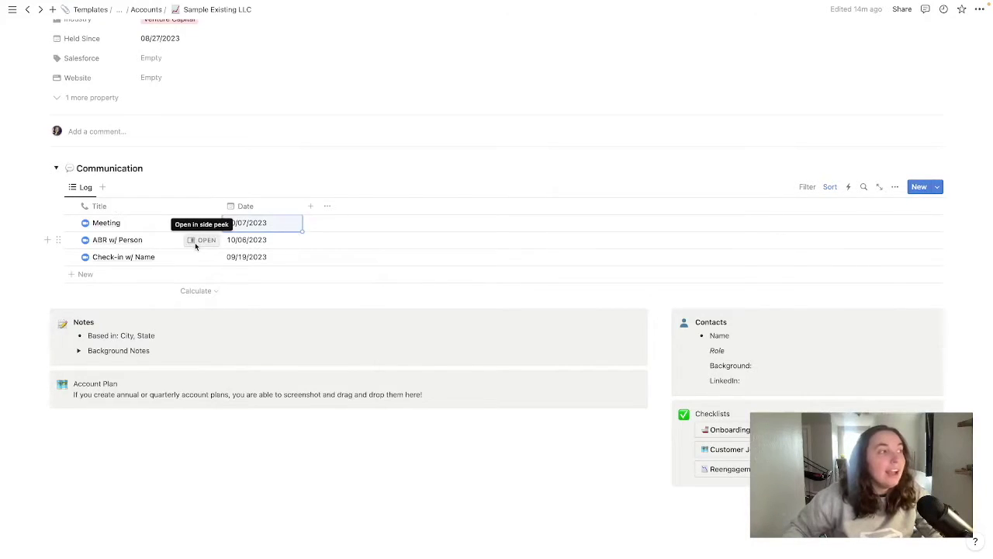
Preview the log entries and write 'check in about' in the Meeting entry's notes
click(199, 242)
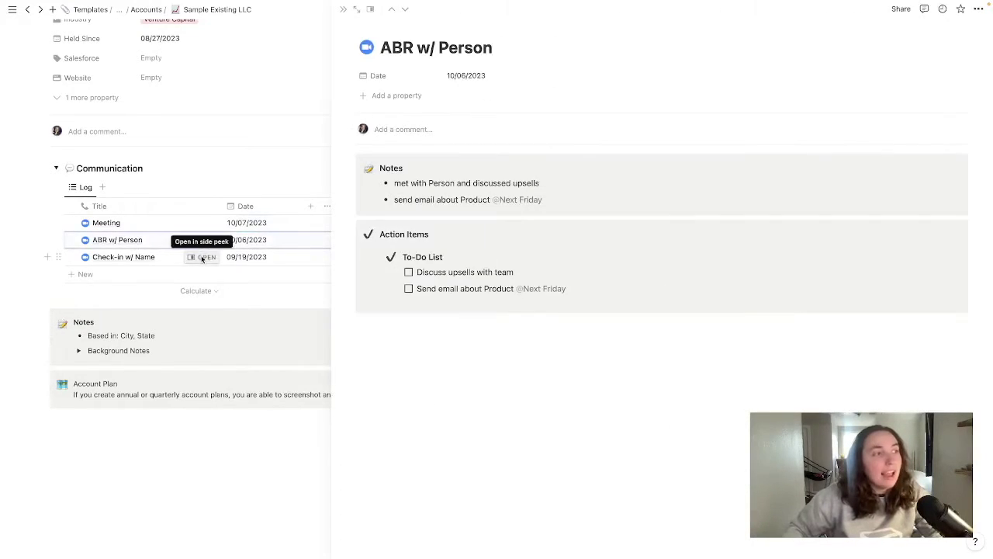
click(202, 257)
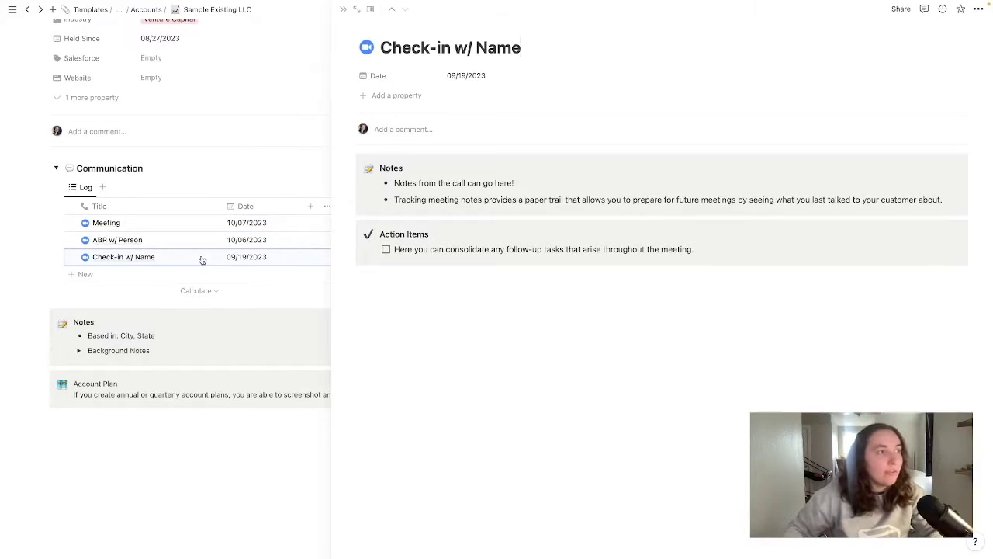
key(Escape)
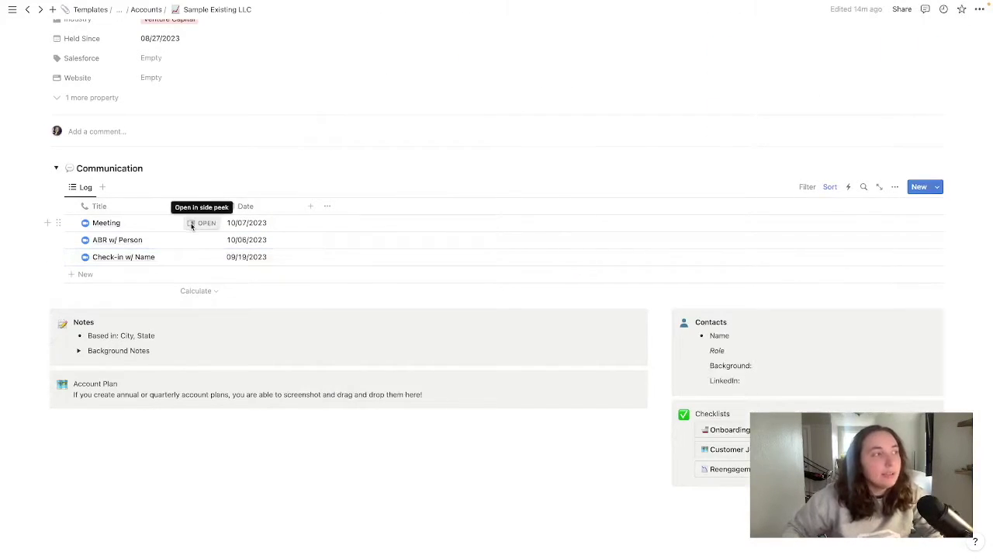
click(191, 224)
click(202, 257)
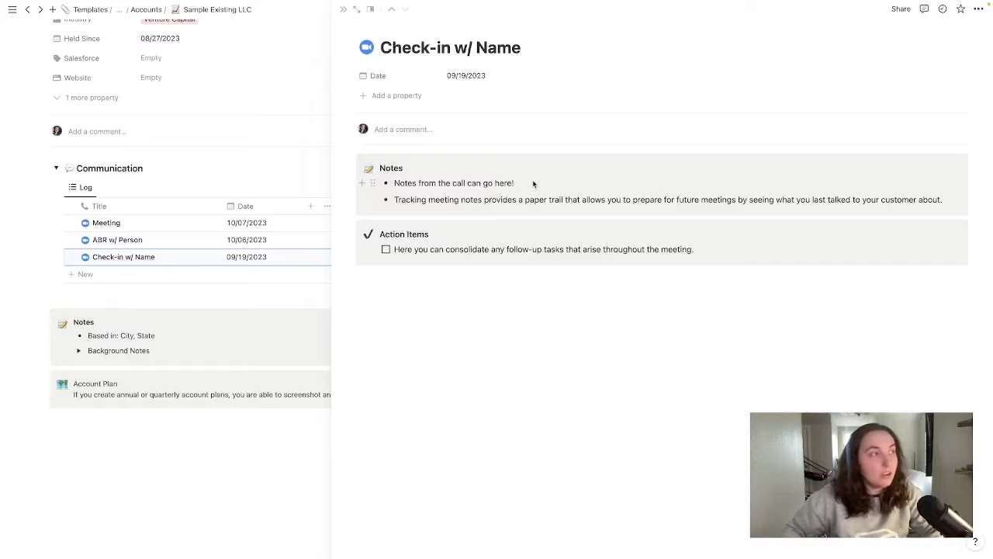
click(192, 223)
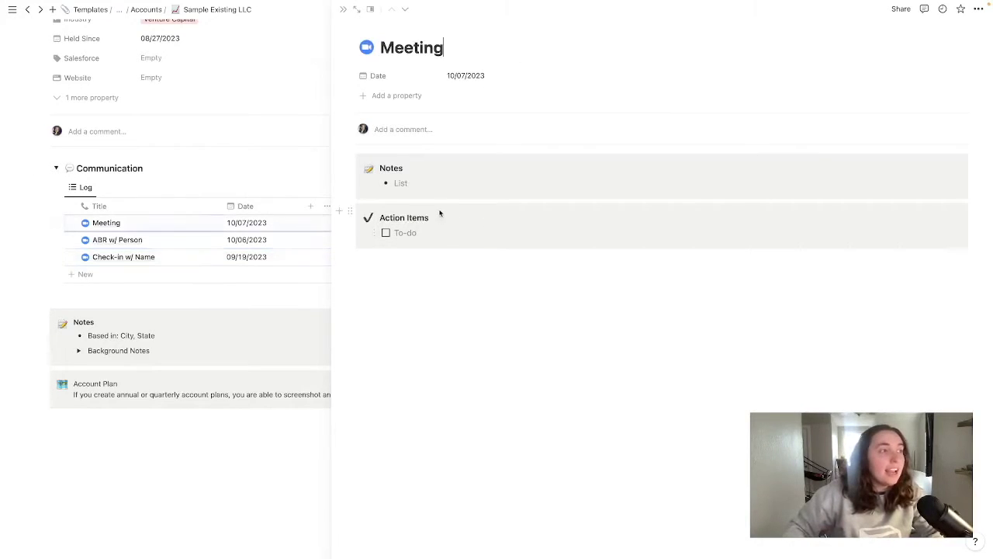
click(419, 184)
text(check)
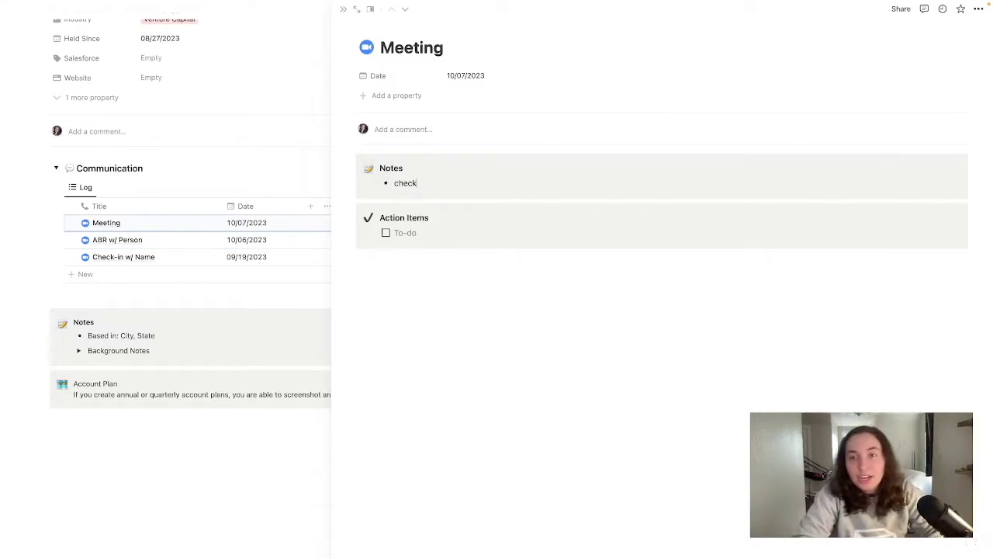
text( in about)
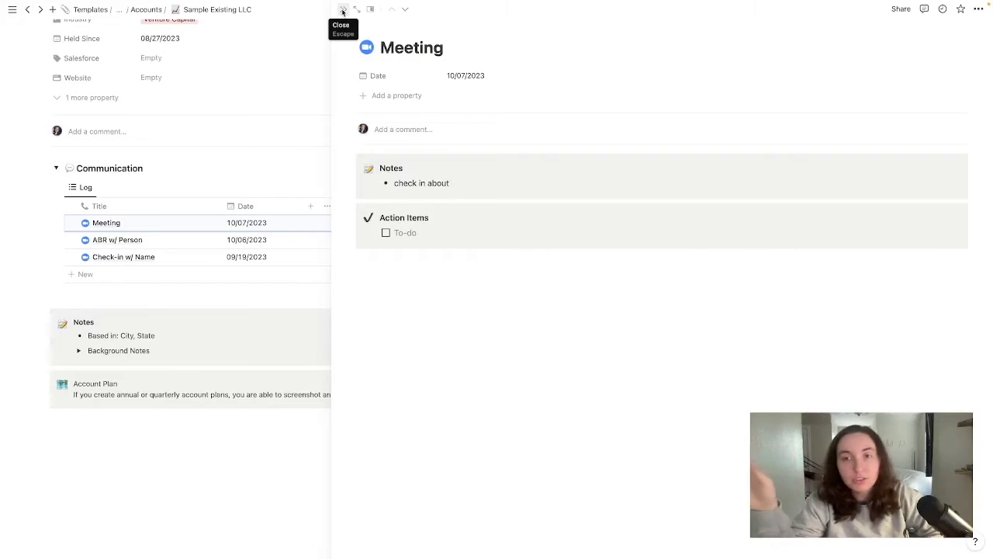
click(342, 12)
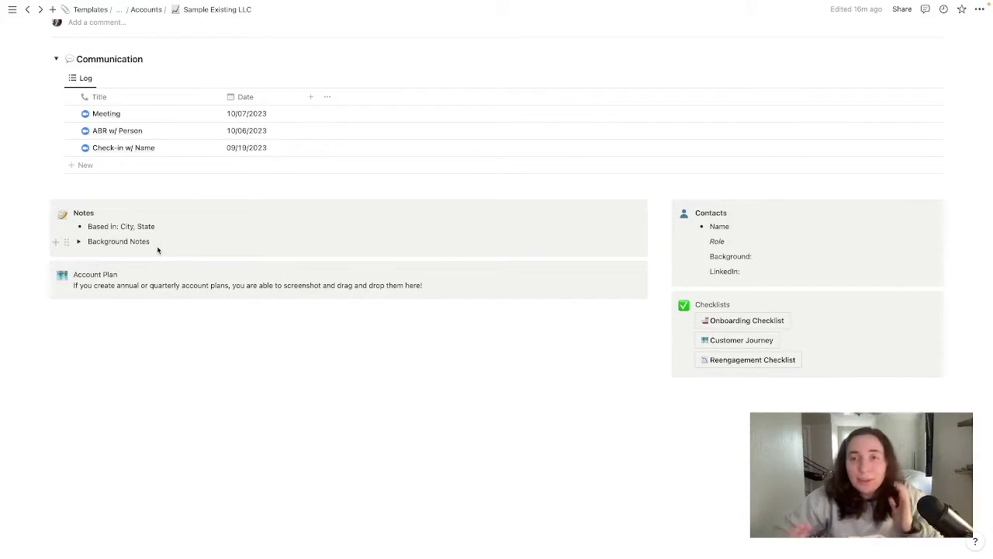
Expand Background Notes and select its note line and the Account Plan description
click(80, 243)
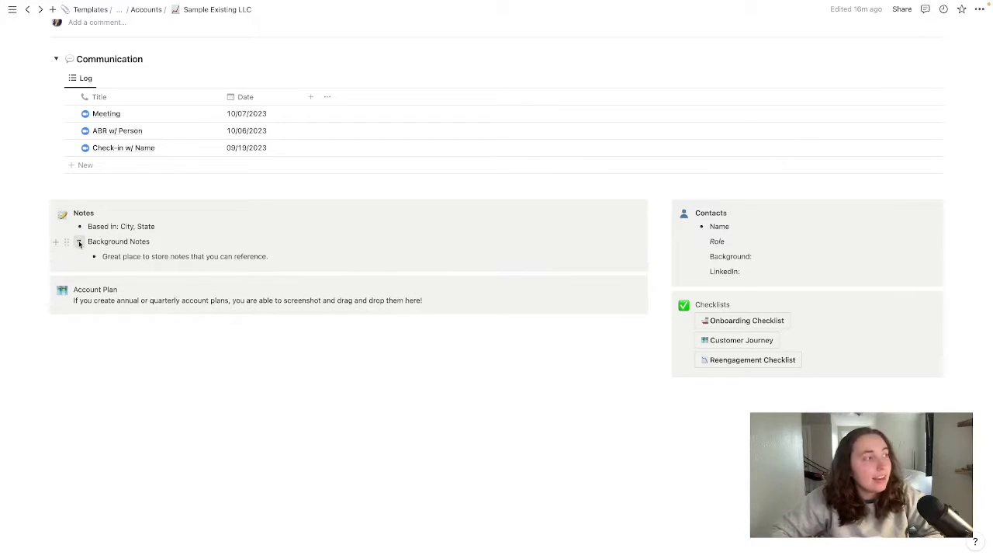
drag(103, 259, 268, 263)
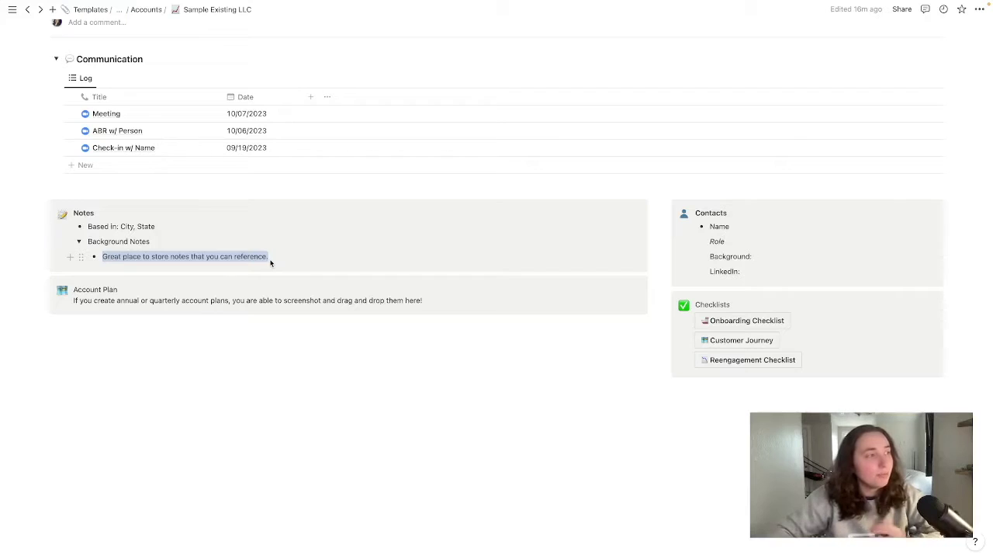
drag(69, 297, 127, 308)
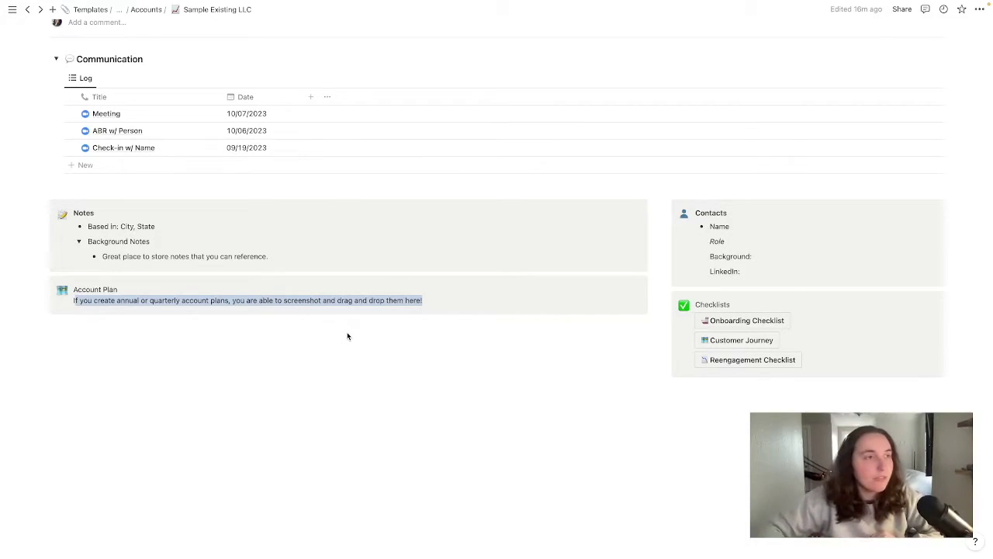
click(716, 228)
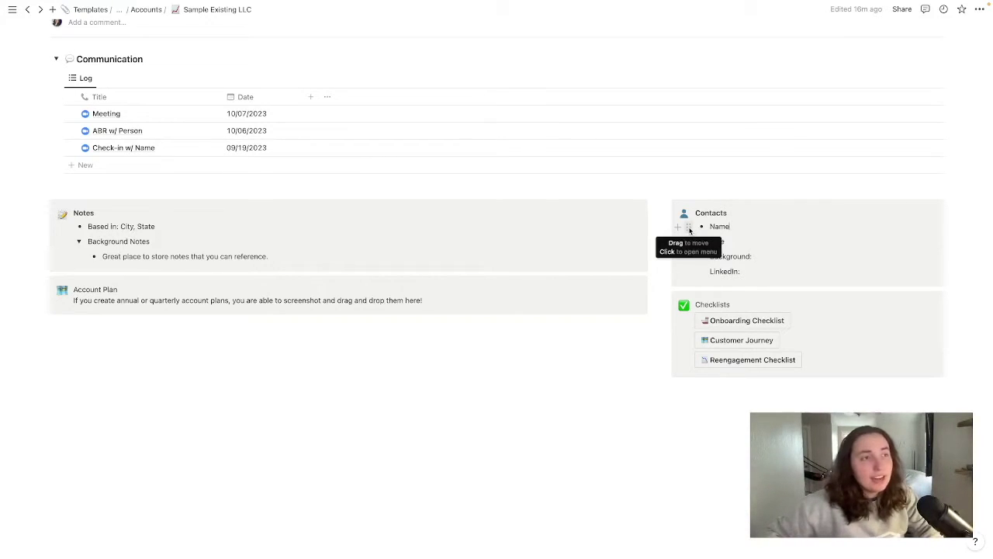
Duplicate the Name/Role/Background/LinkedIn contact block in the Contacts section
click(689, 227)
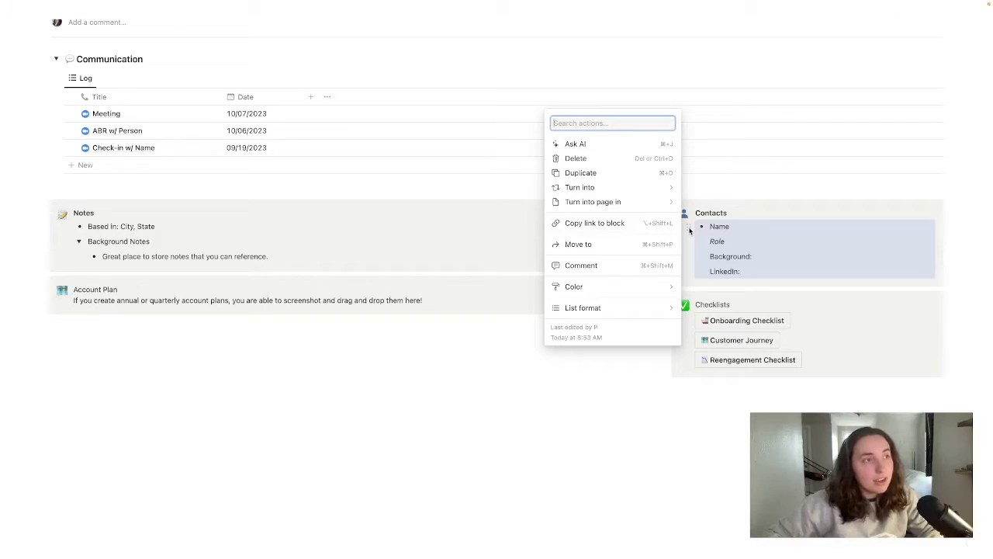
click(641, 172)
scroll(811, 303, down, 5)
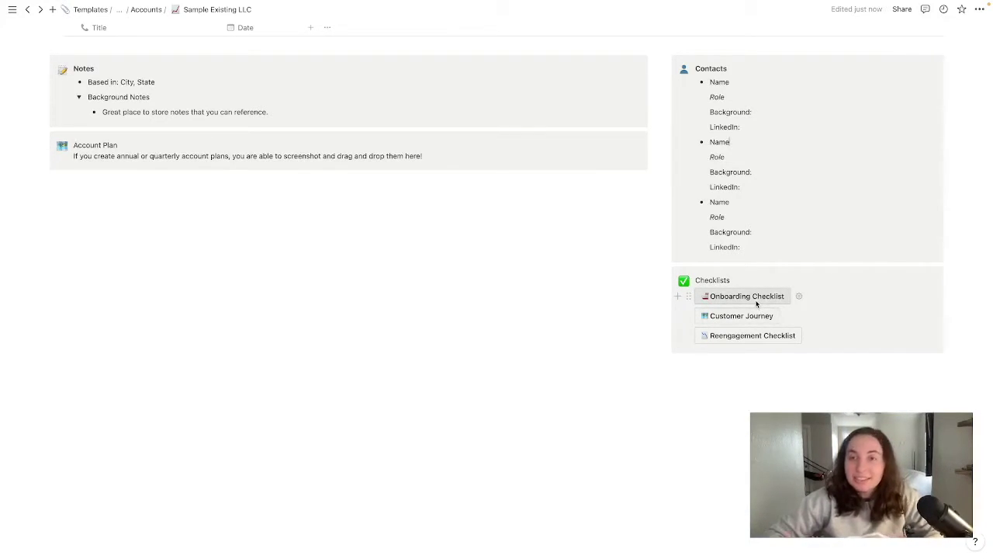
Insert an Onboarding Checklist to-do, 13 Customer Journey items and five Reengagement Checklist to-dos
click(689, 297)
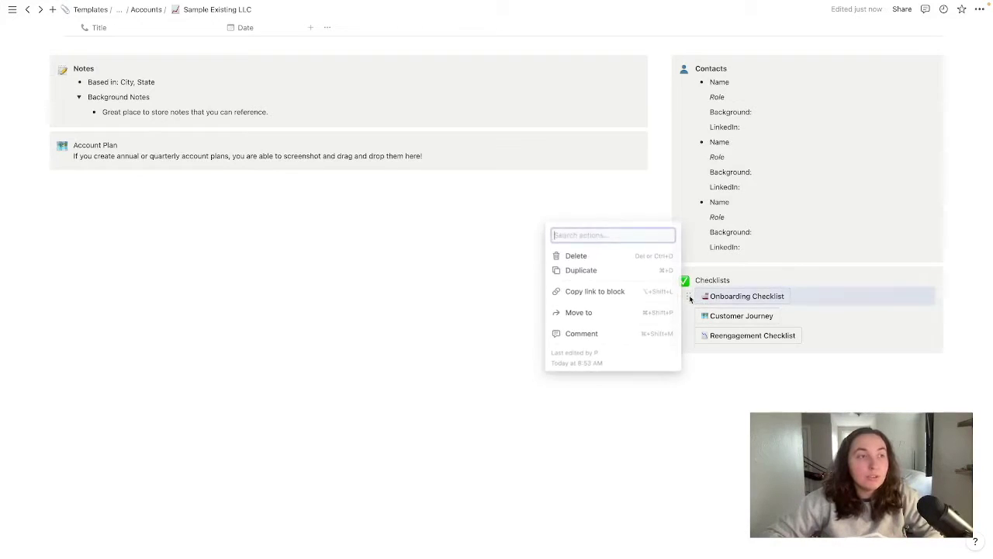
click(826, 302)
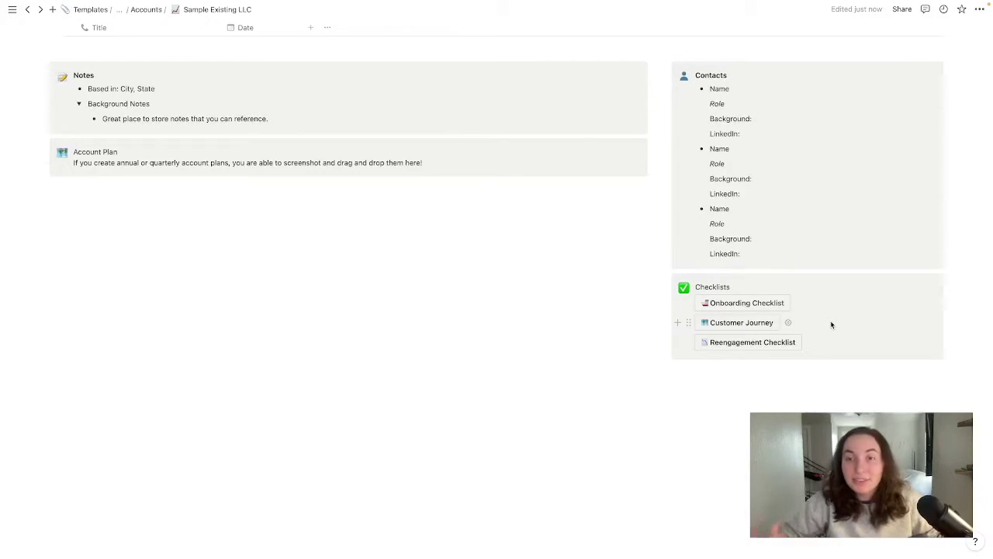
click(788, 302)
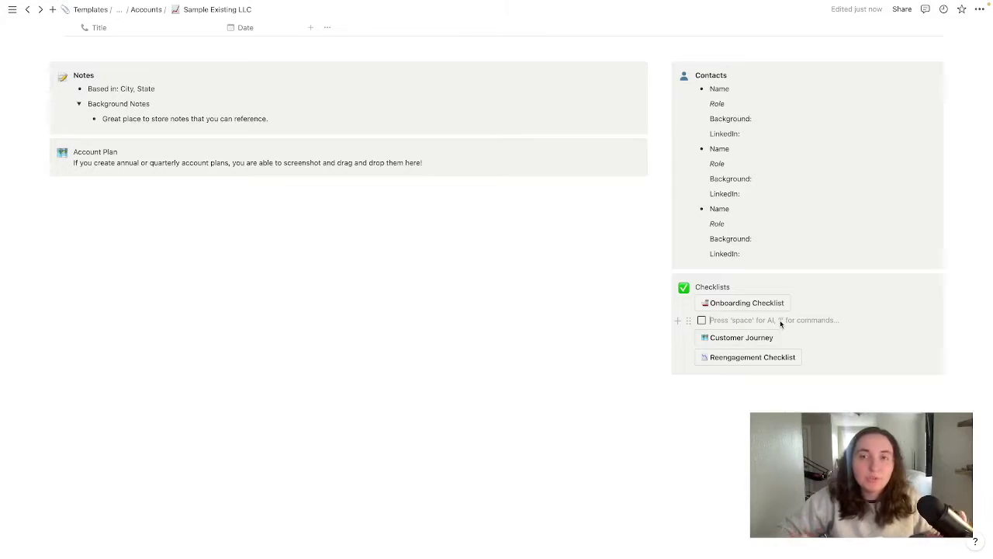
click(760, 344)
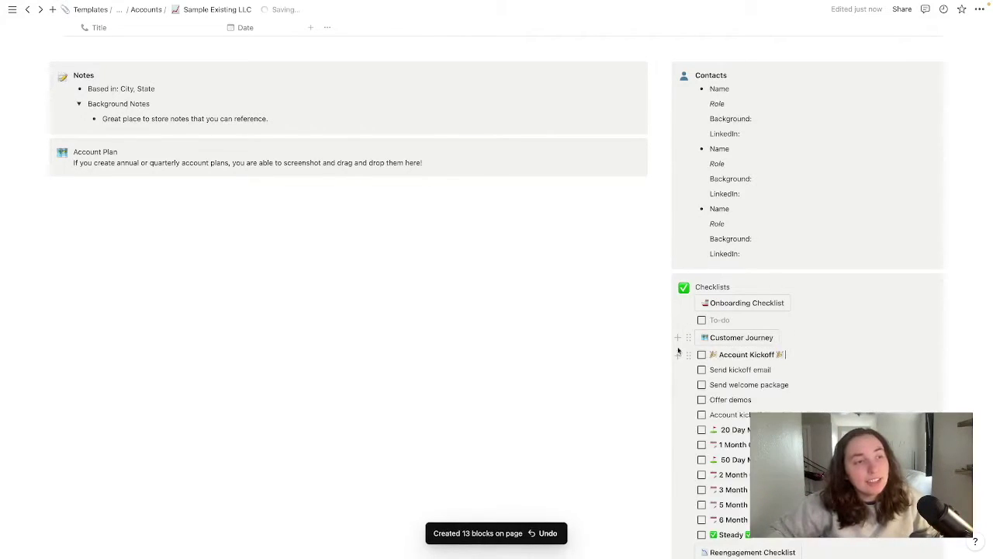
scroll(776, 383, down, 2)
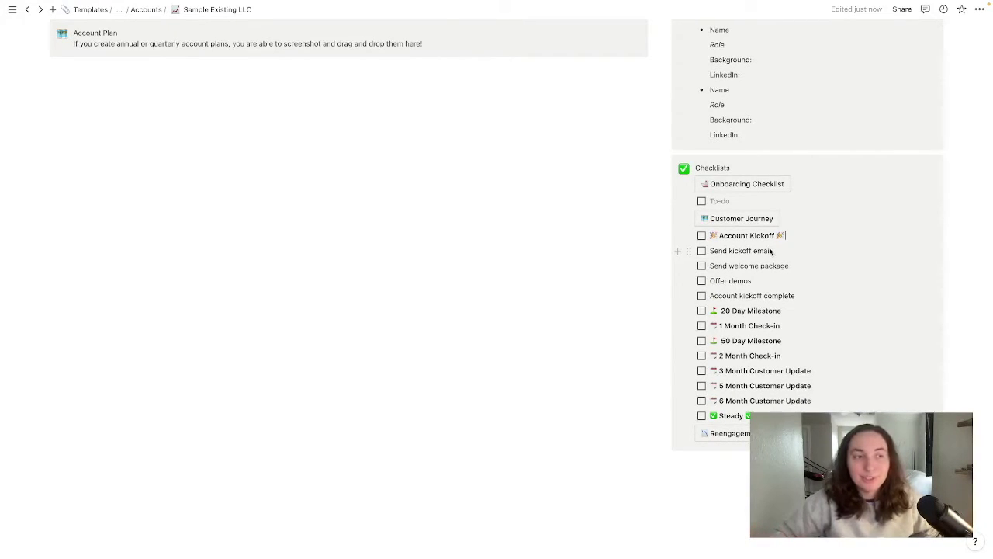
scroll(818, 306, down, 2)
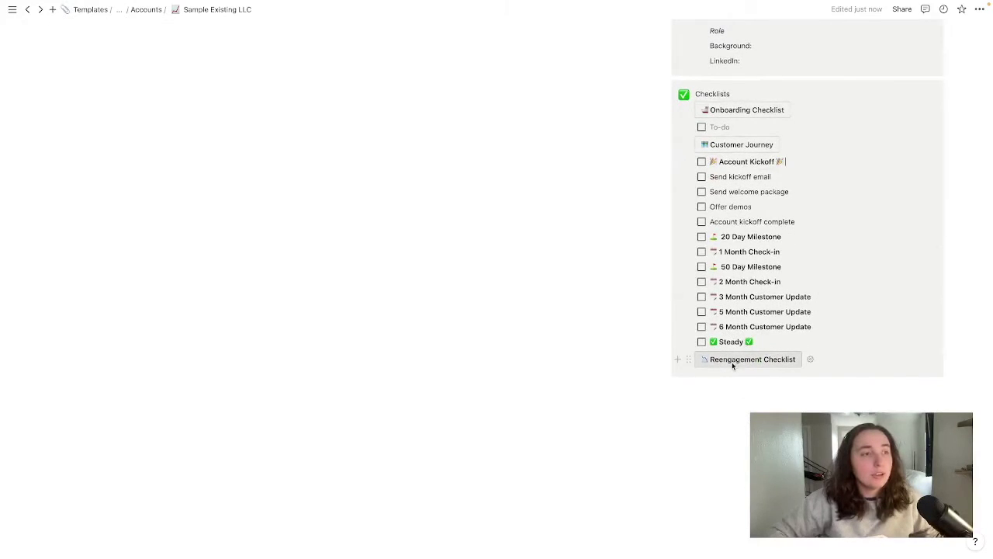
click(732, 361)
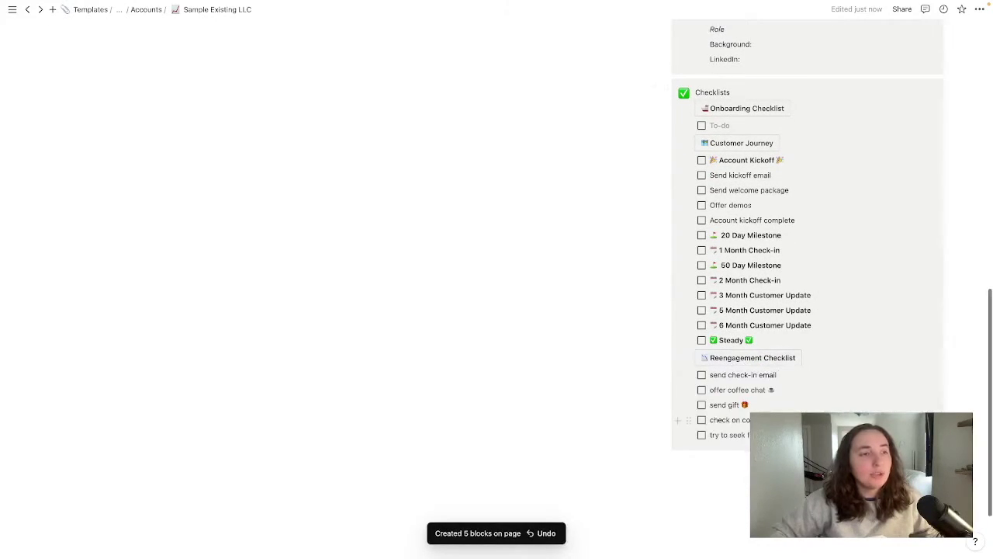
scroll(807, 233, down, 2)
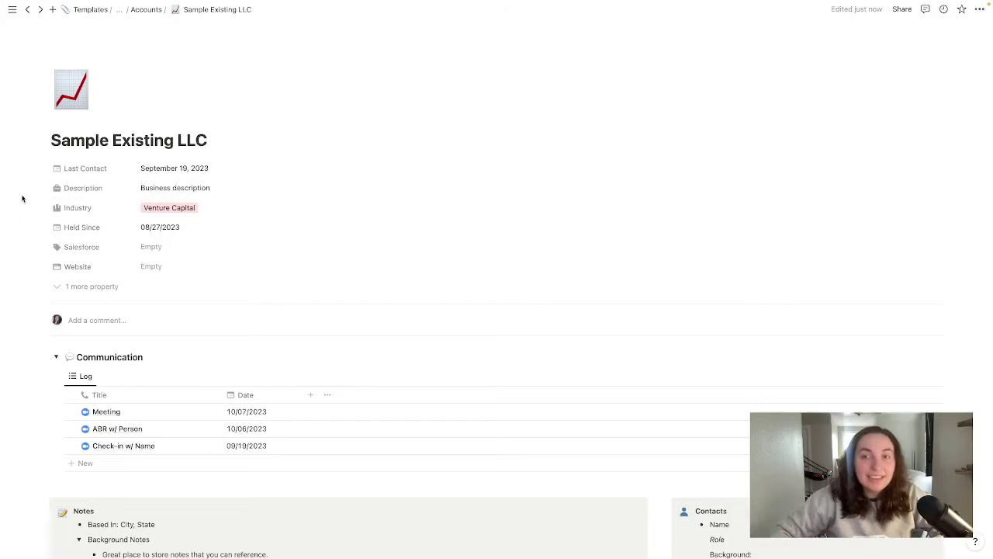
Return to the Accounts Dashboard and view the Accounts templates list
click(119, 10)
click(118, 27)
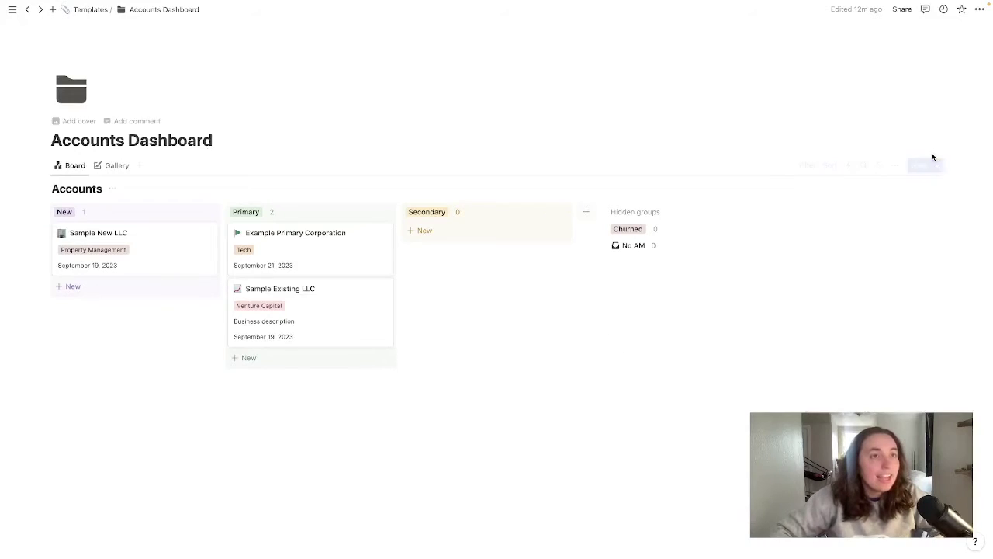
click(938, 166)
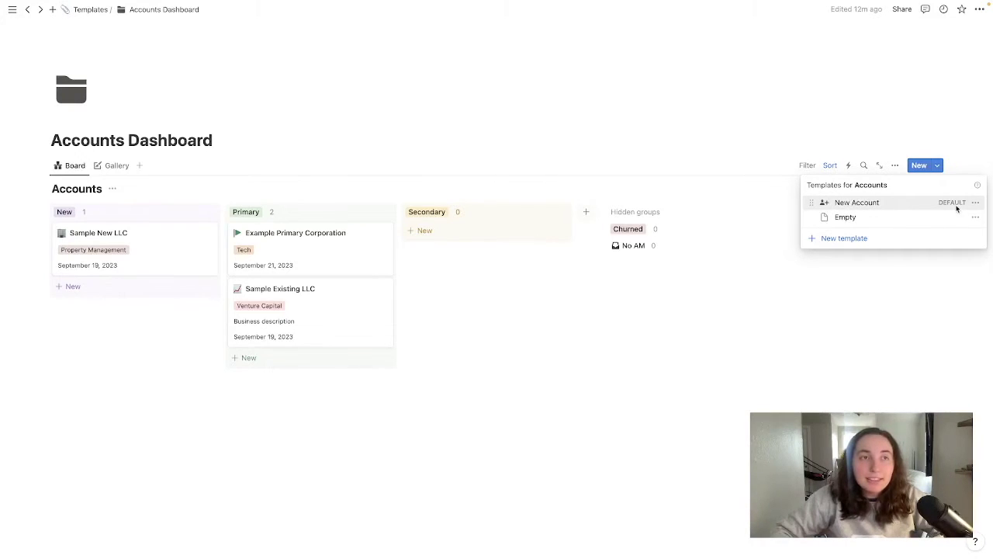
click(556, 363)
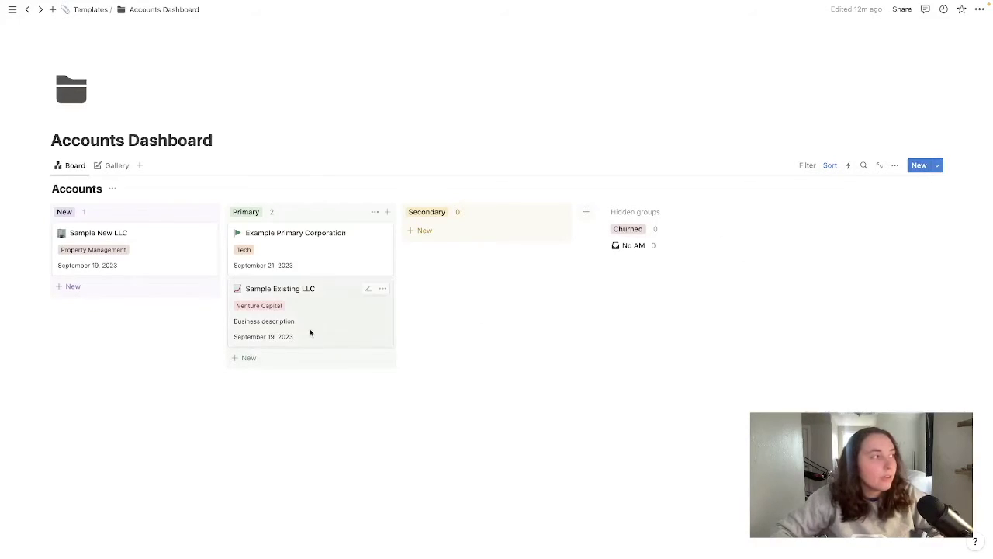
Add a New Account card to the New column, open it, then return to the dashboard
click(120, 287)
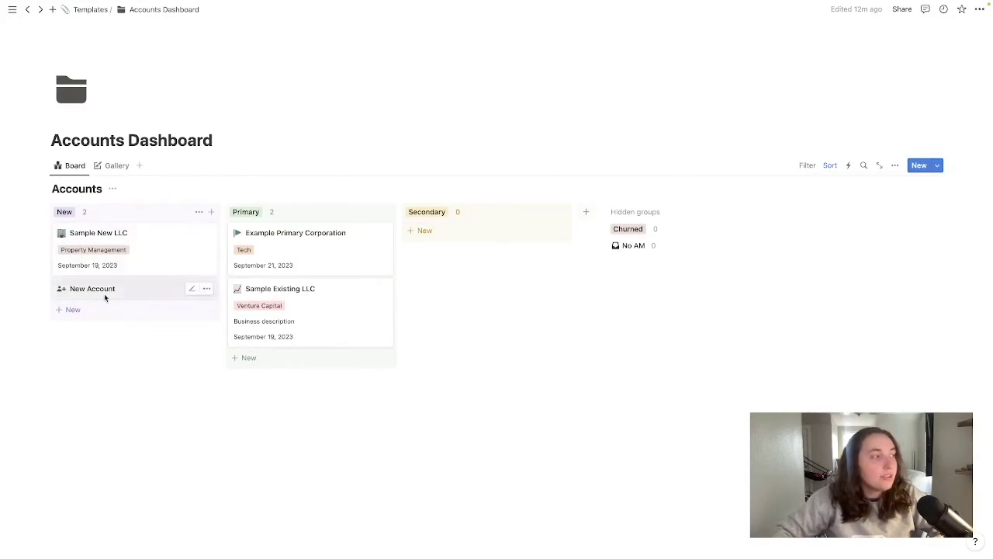
click(104, 294)
scroll(67, 364, down, 5)
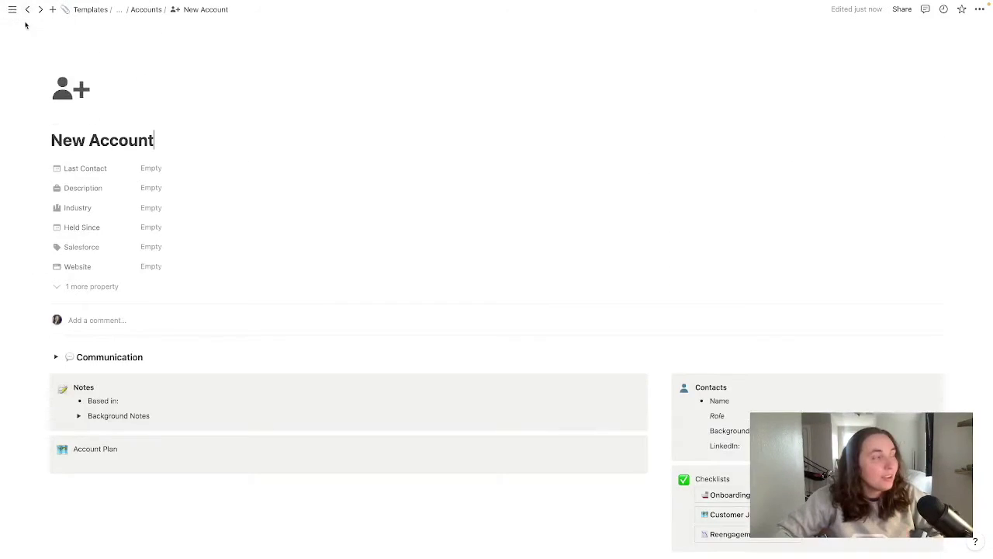
click(119, 9)
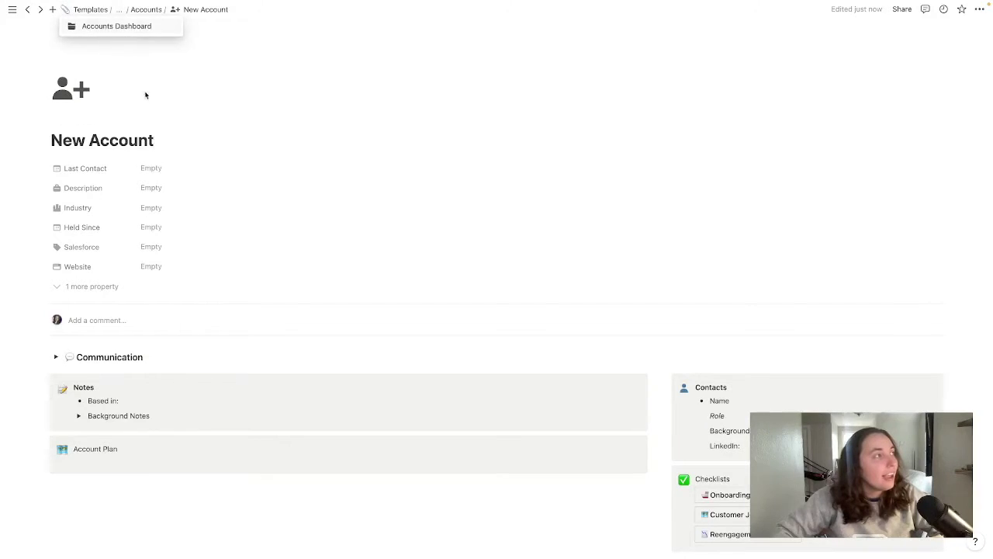
click(117, 26)
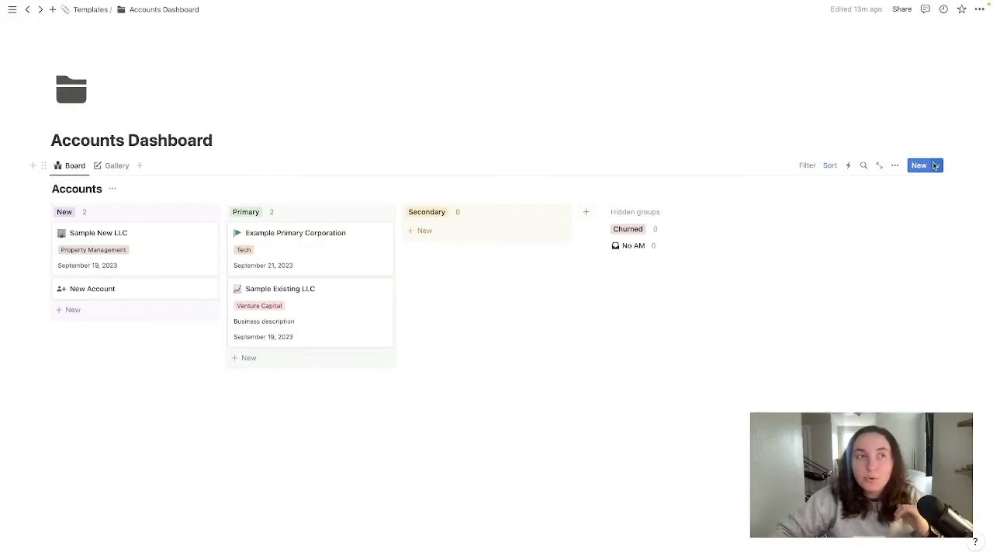
click(938, 166)
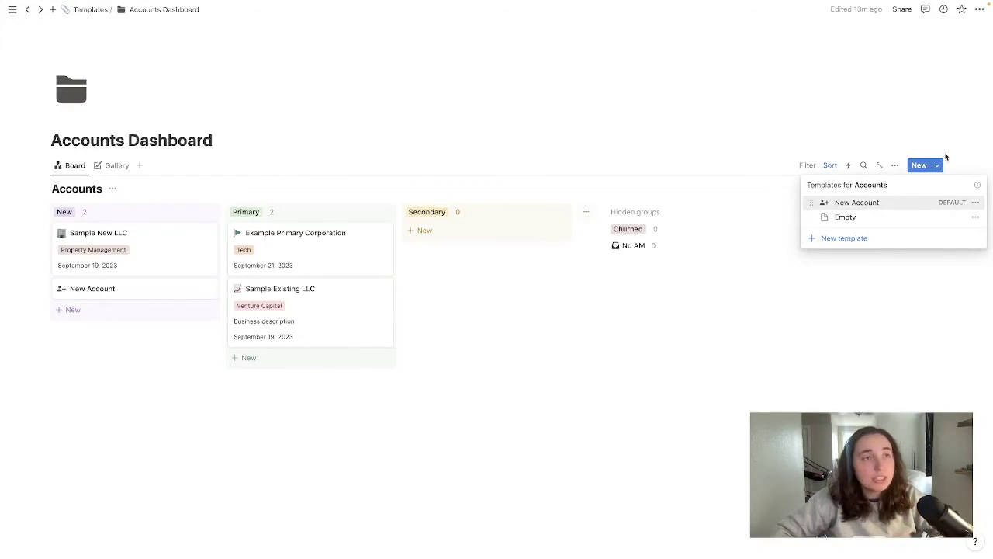
Open the New Account template for editing as a full page
click(942, 168)
click(943, 169)
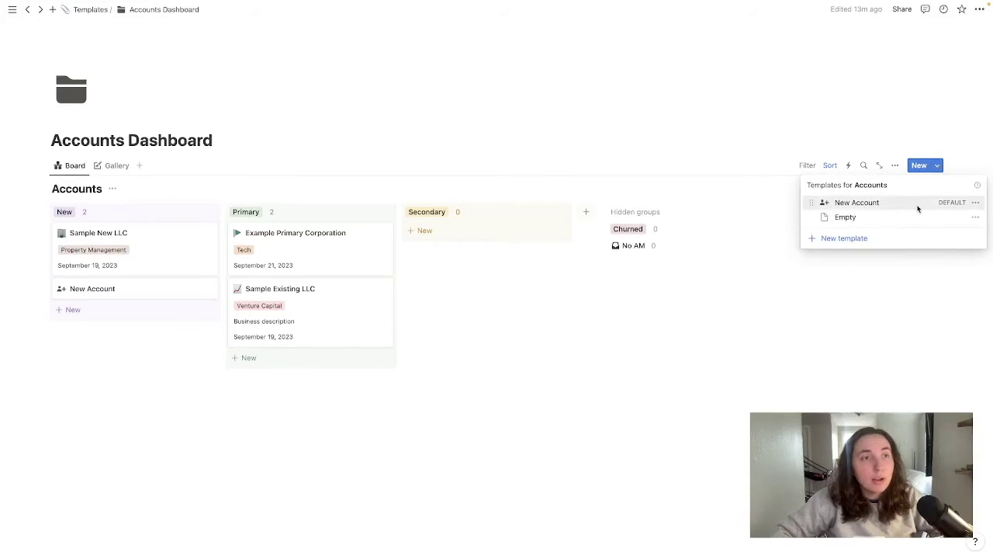
click(975, 203)
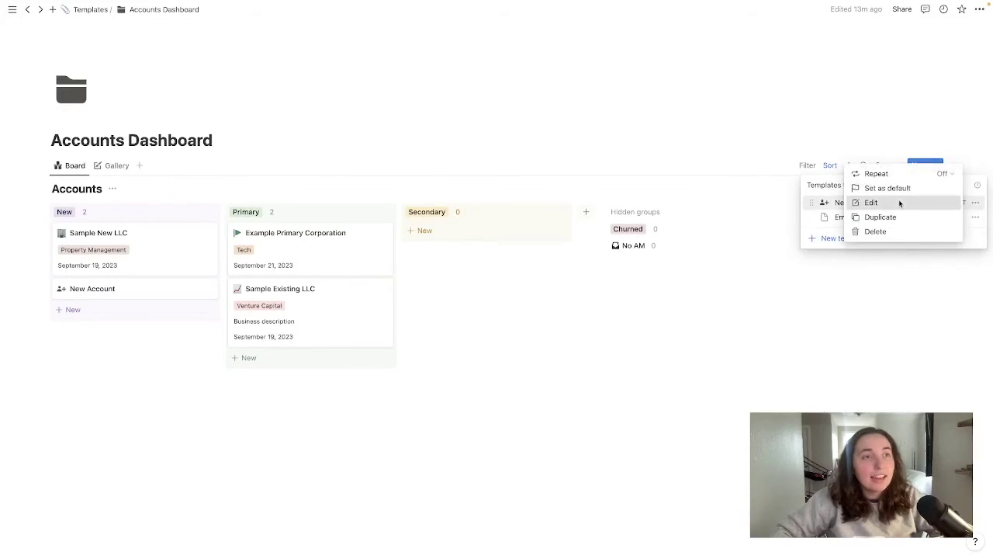
click(895, 202)
click(261, 46)
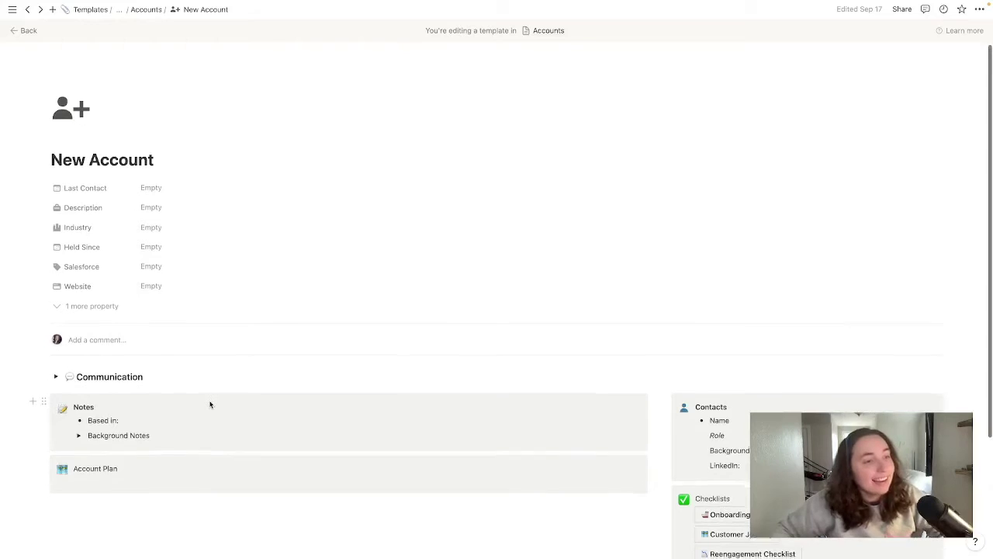
Show the Onboarding Checklist button's settings with its to-do insert action
scroll(209, 405, down, 3)
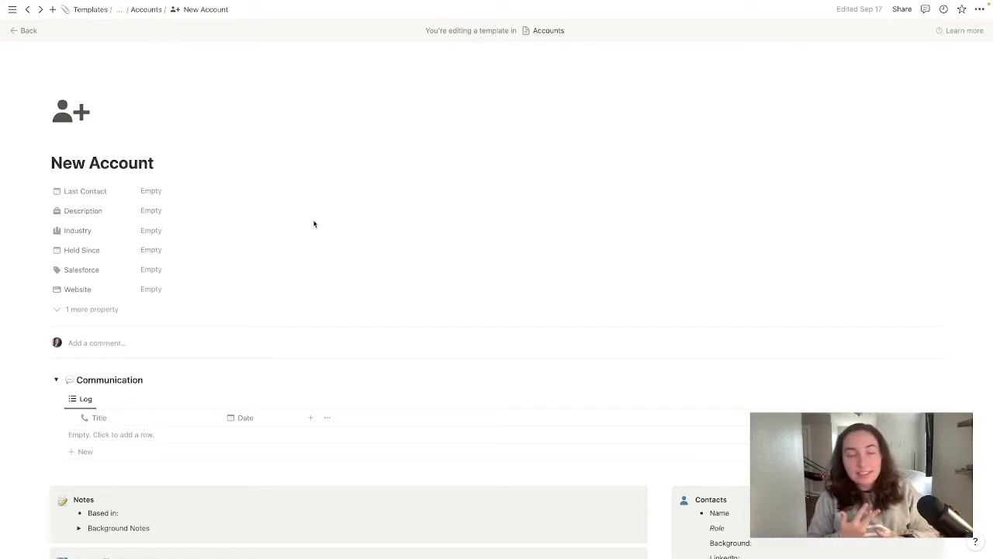
scroll(339, 237, down, 5)
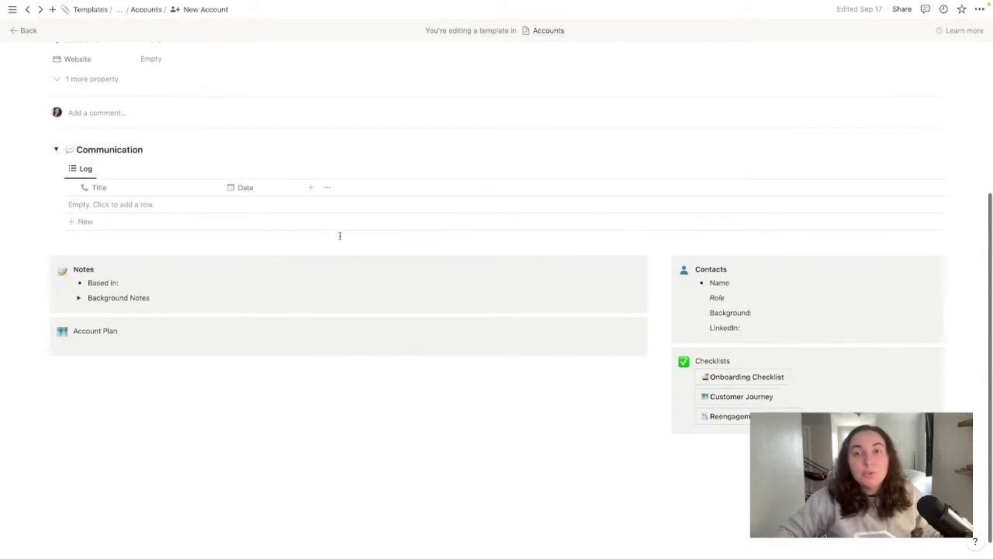
scroll(339, 236, down, 1)
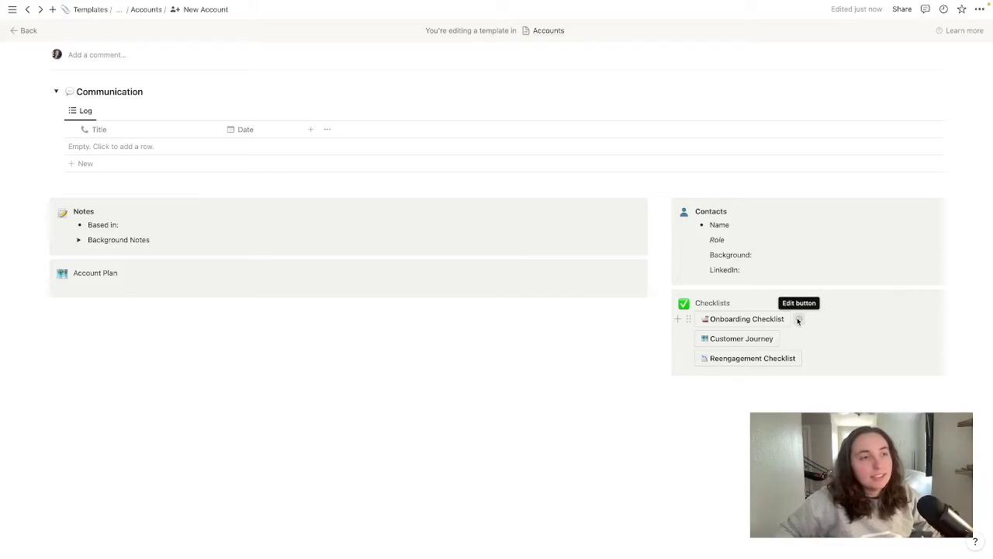
click(798, 320)
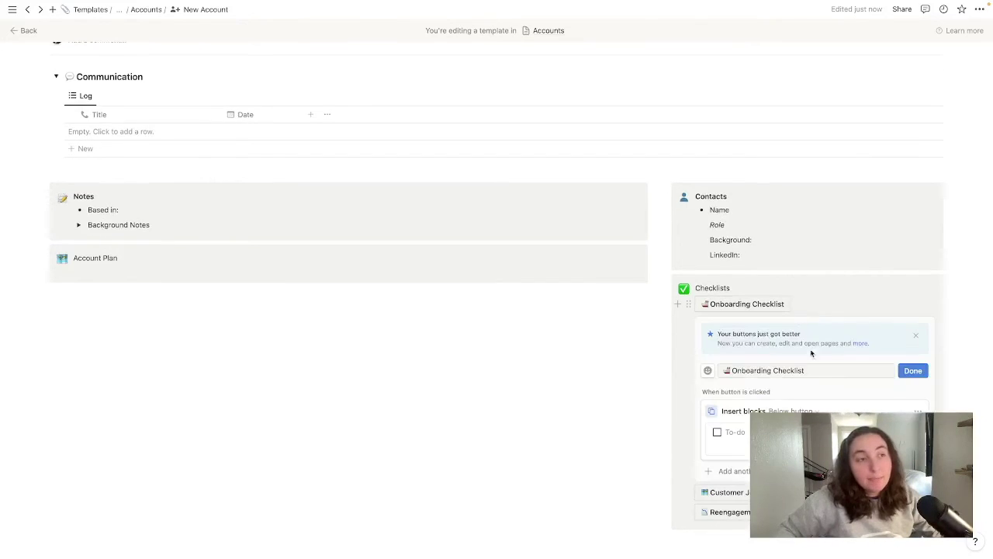
Add a 'sales call' to-do to the Onboarding Checklist button, test it, then undo the inserted to-dos
click(739, 435)
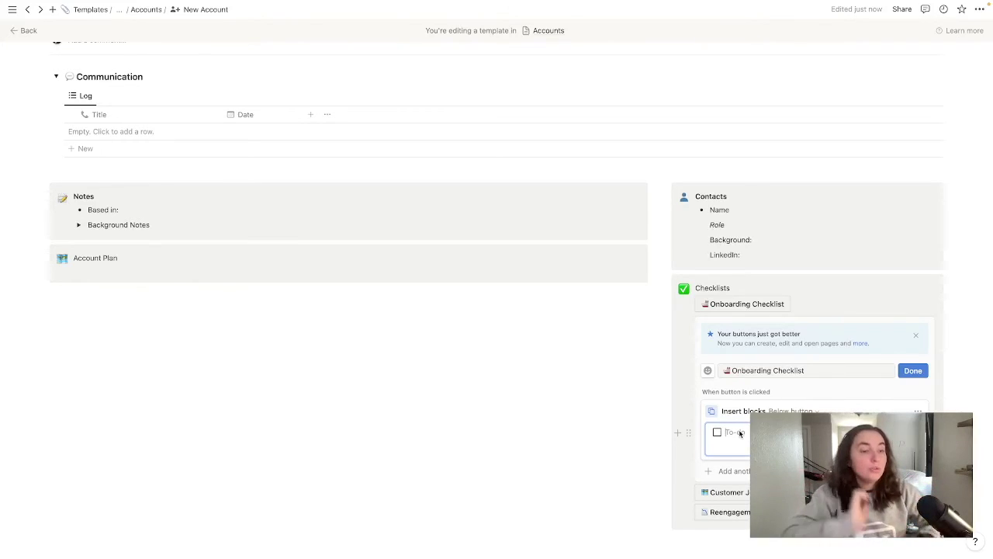
text(sales ca)
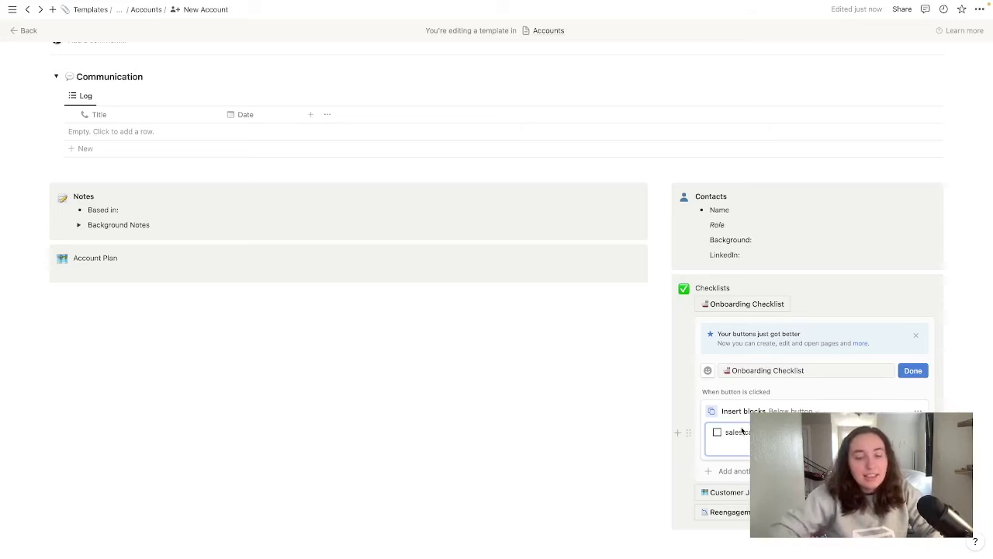
key(Return)
click(914, 370)
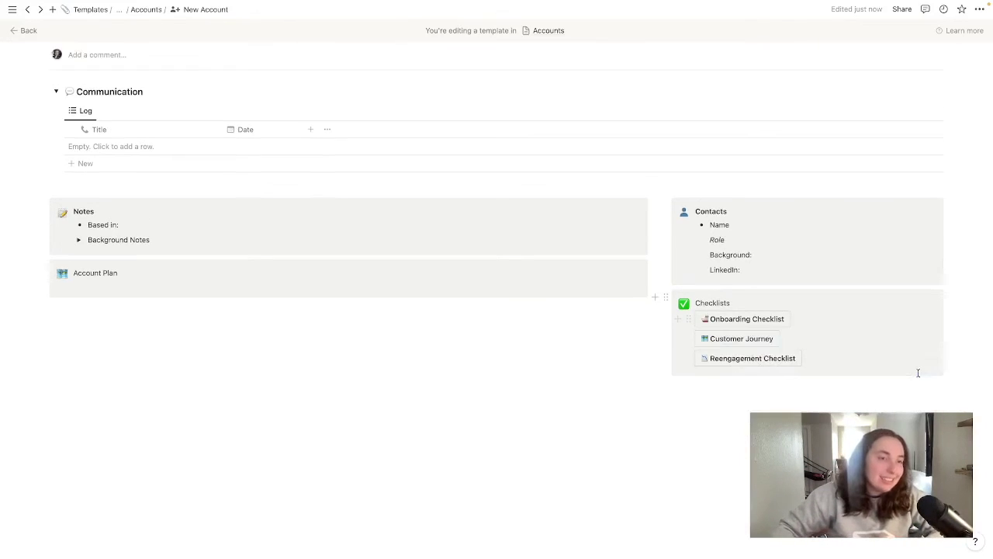
click(728, 305)
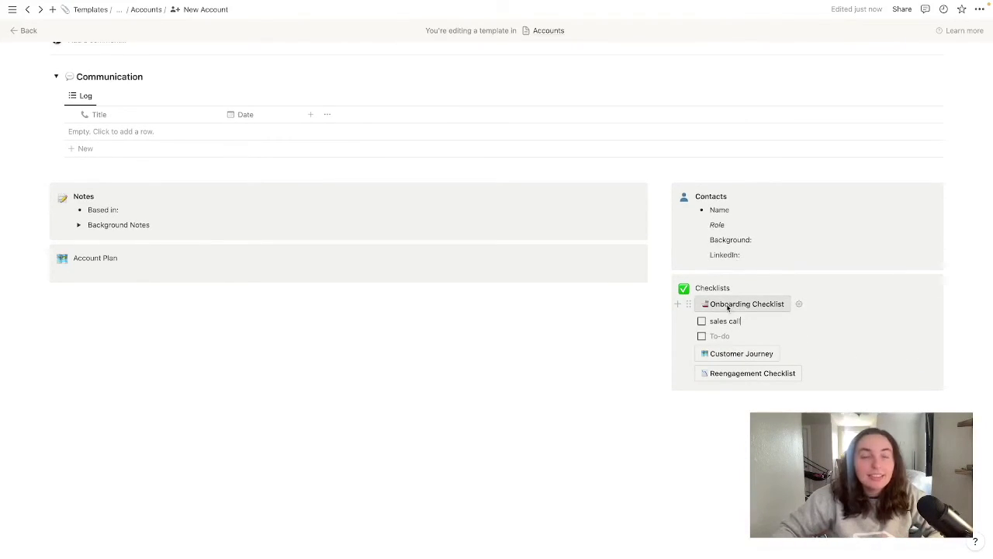
key(ctrl+z)
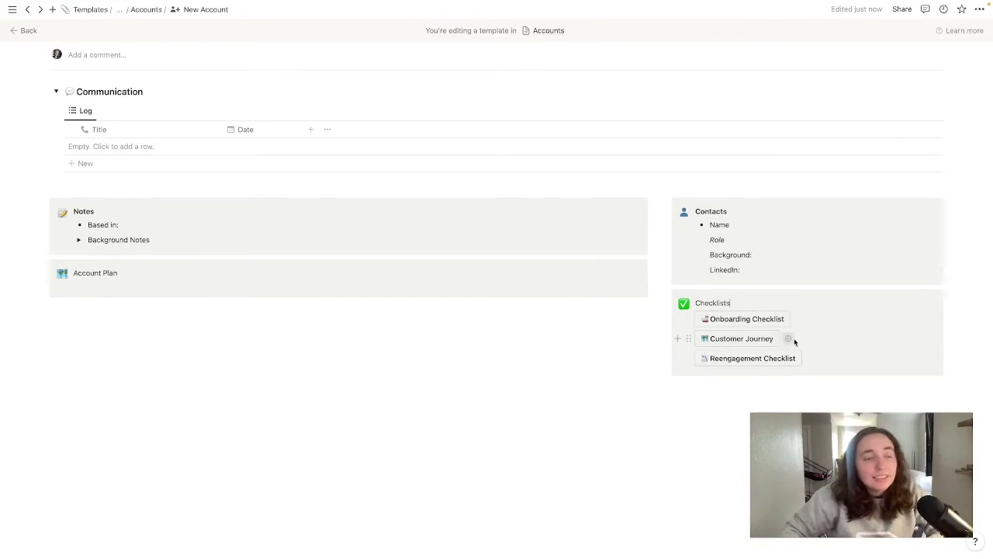
Review the Customer Journey and Reengagement Checklist button settings, then scroll back to the dashboard board
click(789, 339)
click(920, 390)
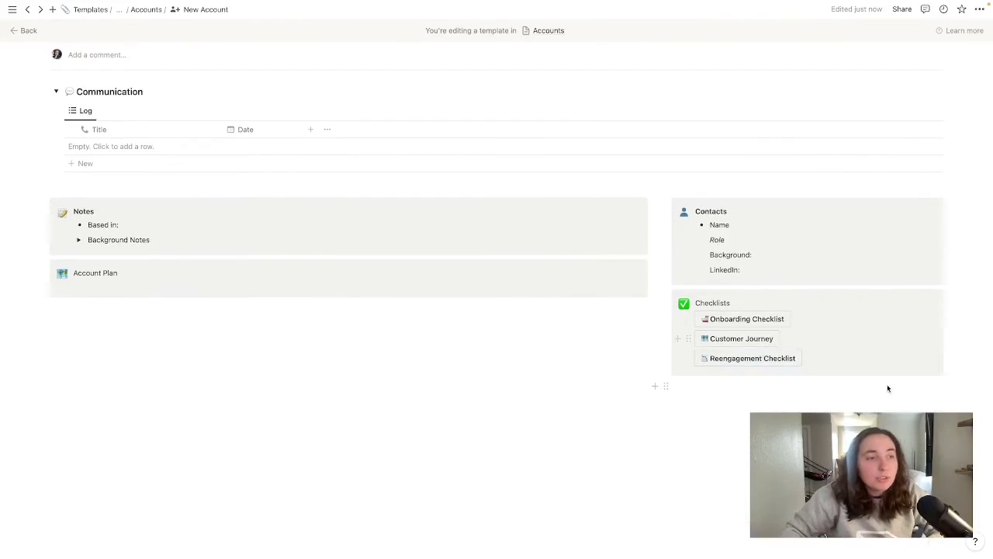
click(811, 358)
scroll(799, 384, down, 3)
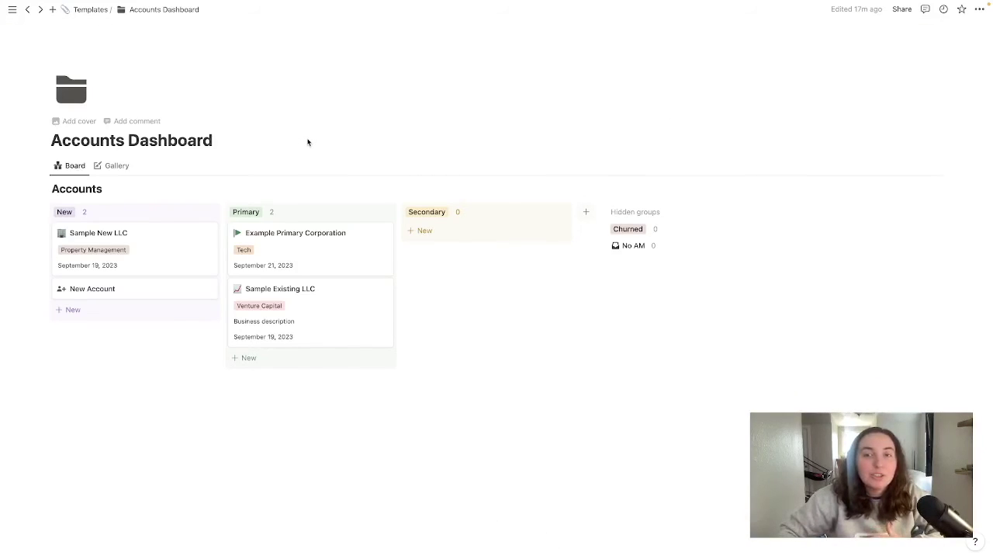
click(103, 168)
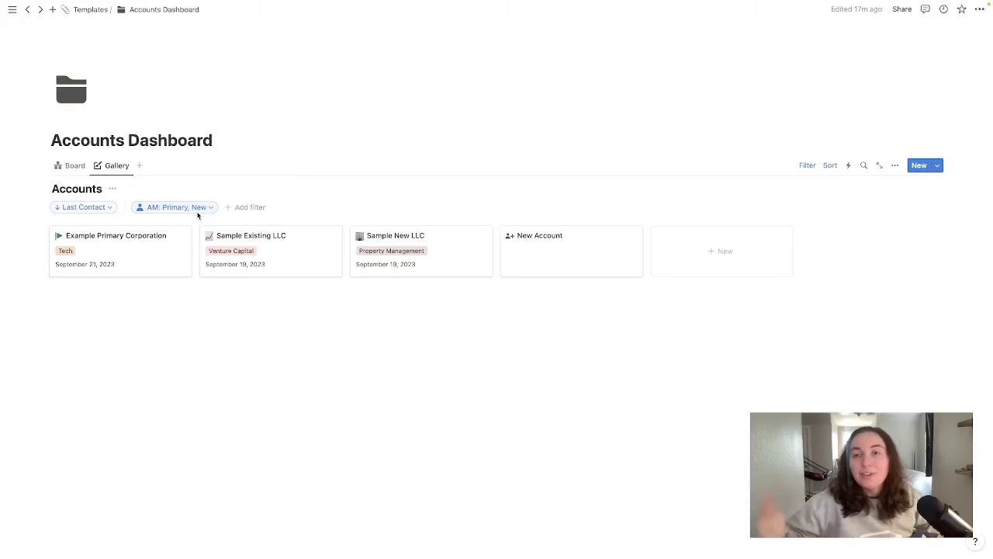
click(66, 167)
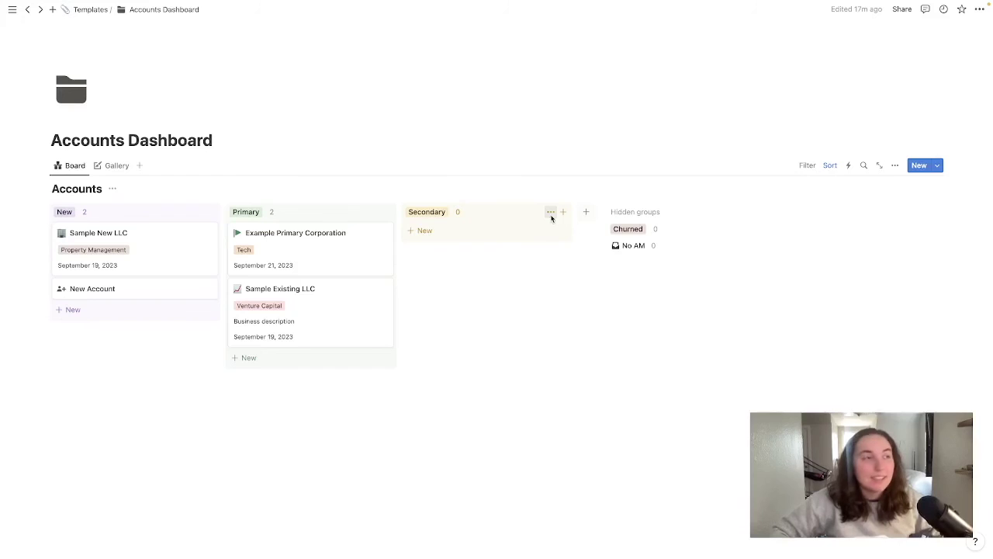
click(550, 213)
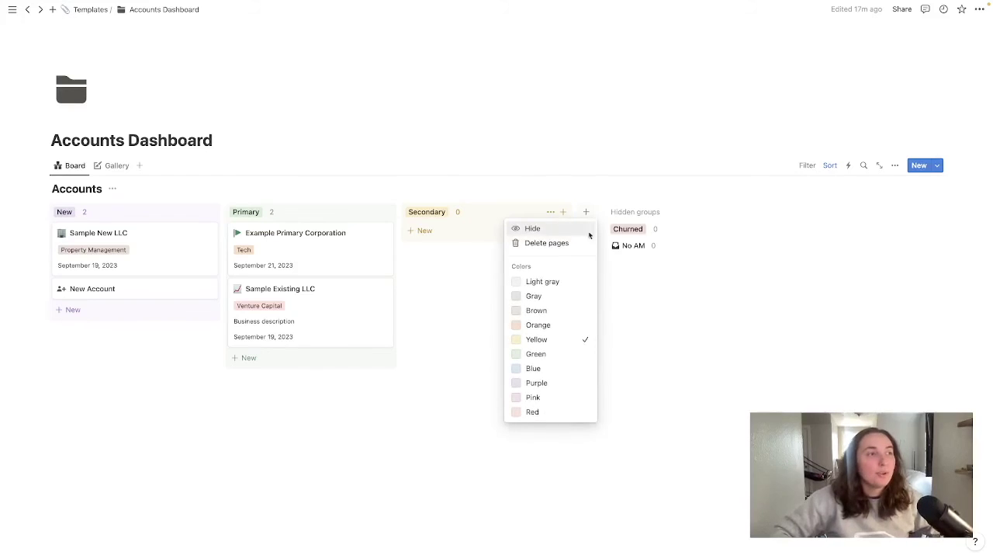
click(548, 172)
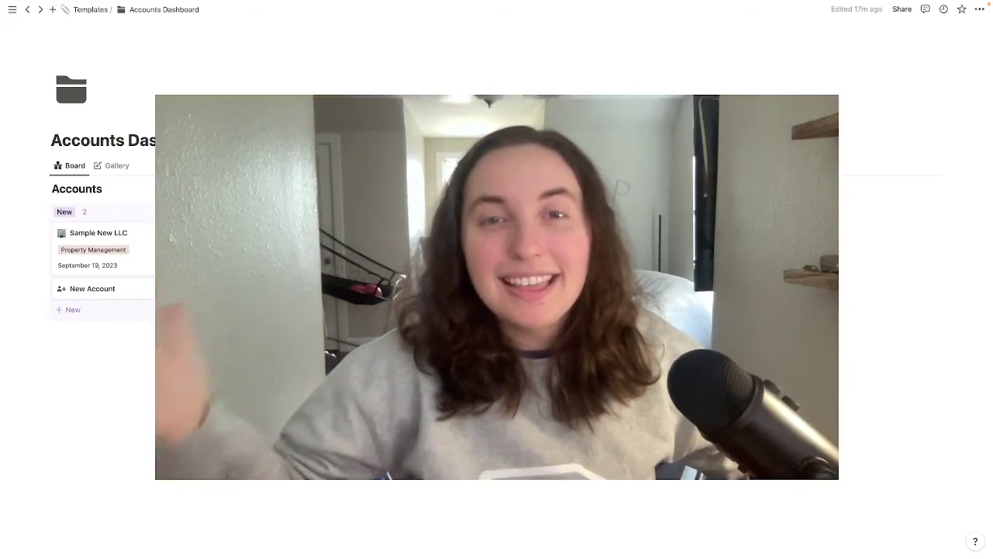